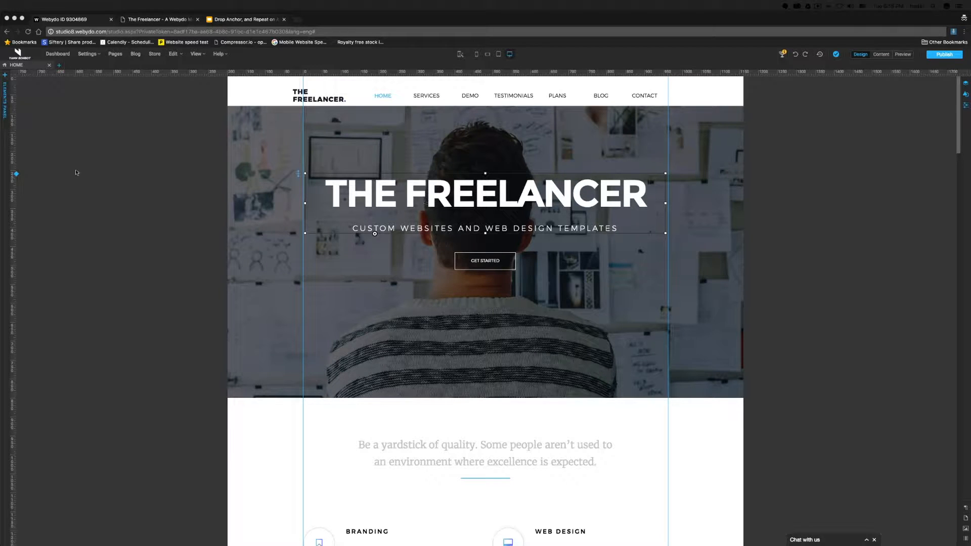
- Add a shape at about Y 863 px, just below the hero image, and fit it to the page width
click(5, 165)
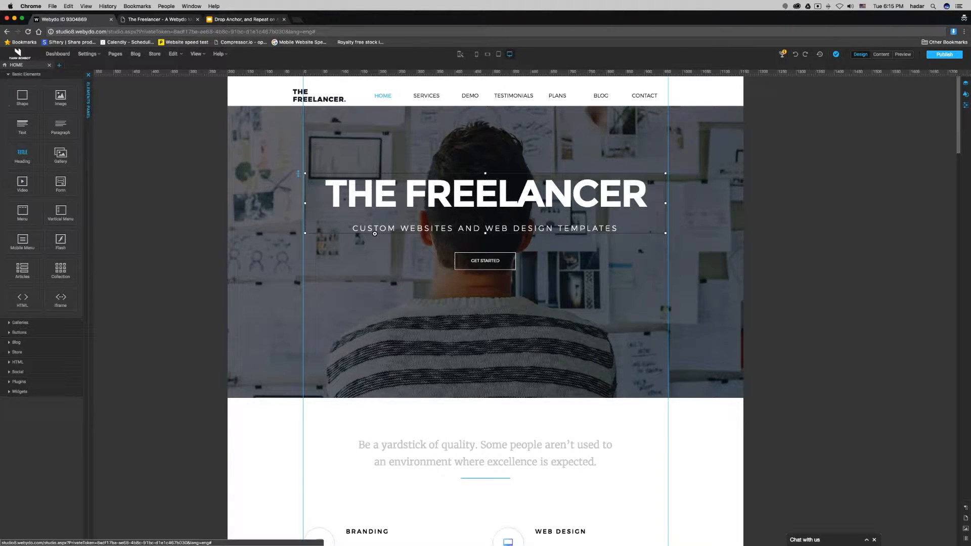
drag(21, 95, 263, 418)
click(965, 94)
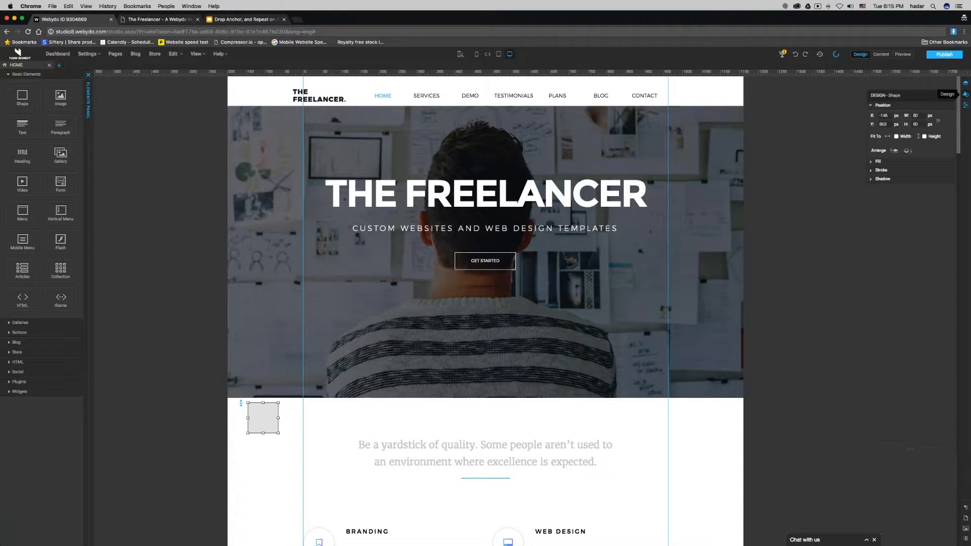
click(833, 130)
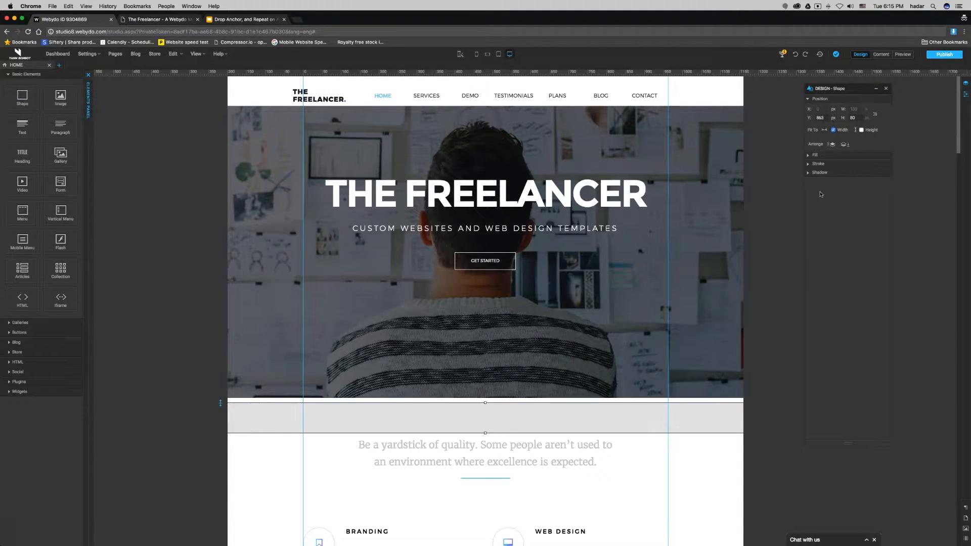
- Fill the full-width shape with purple #6155FC and move it up to Y 850 px, flush against the hero image
click(811, 155)
click(824, 165)
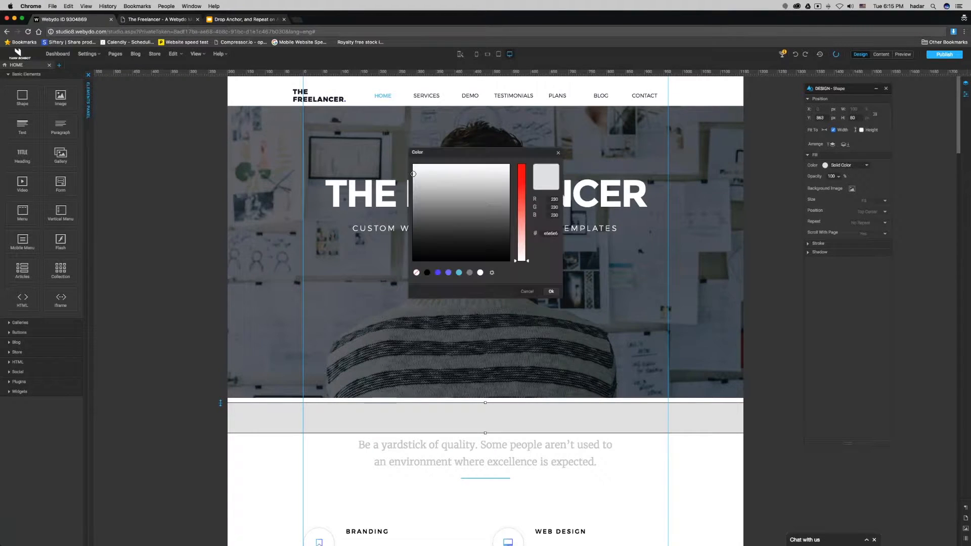
click(448, 273)
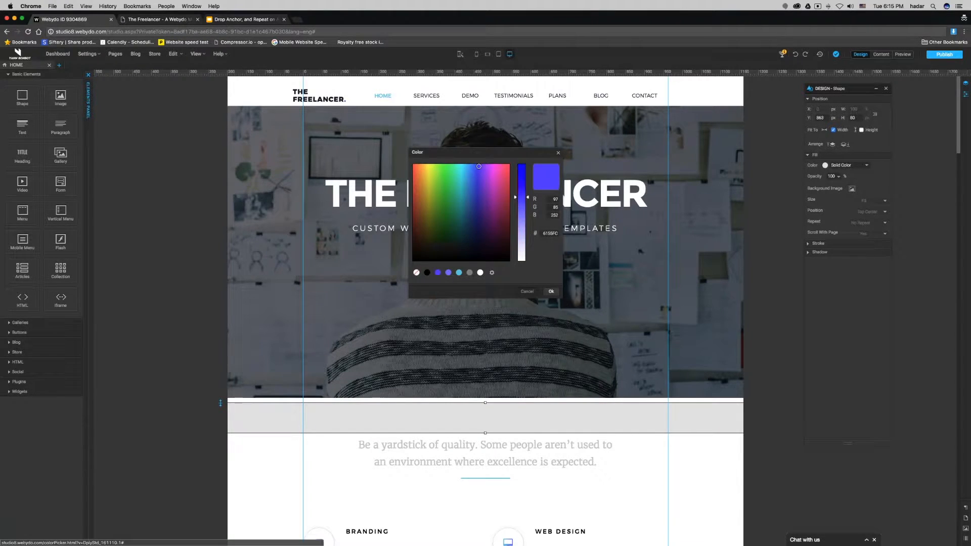
click(551, 291)
drag(556, 421, 563, 418)
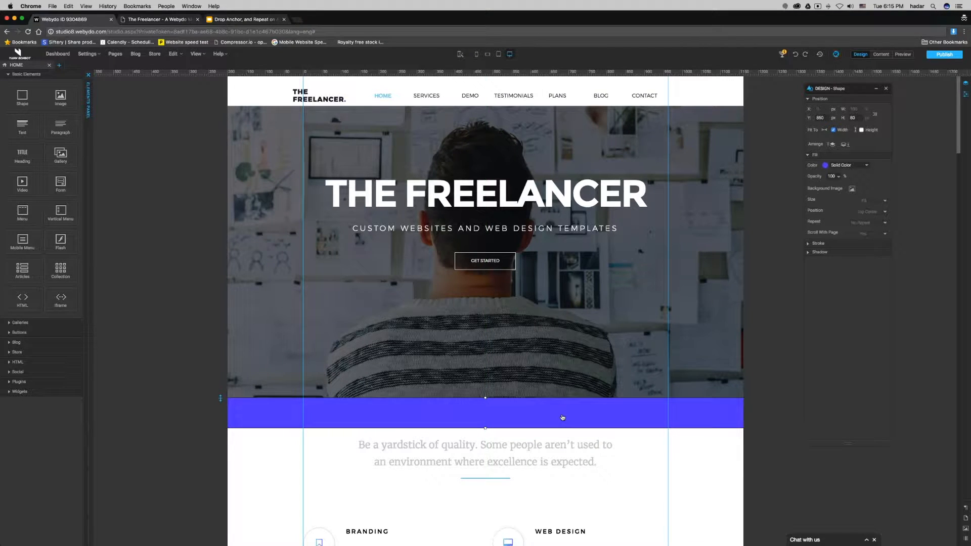
- Set the purple shape as an anchor link named "Anchor 1"
right_click(565, 414)
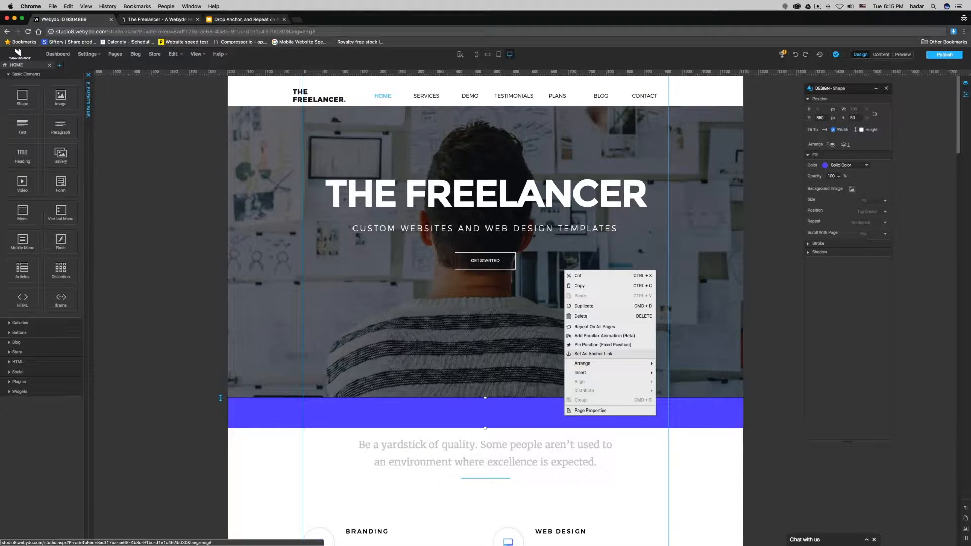
click(593, 353)
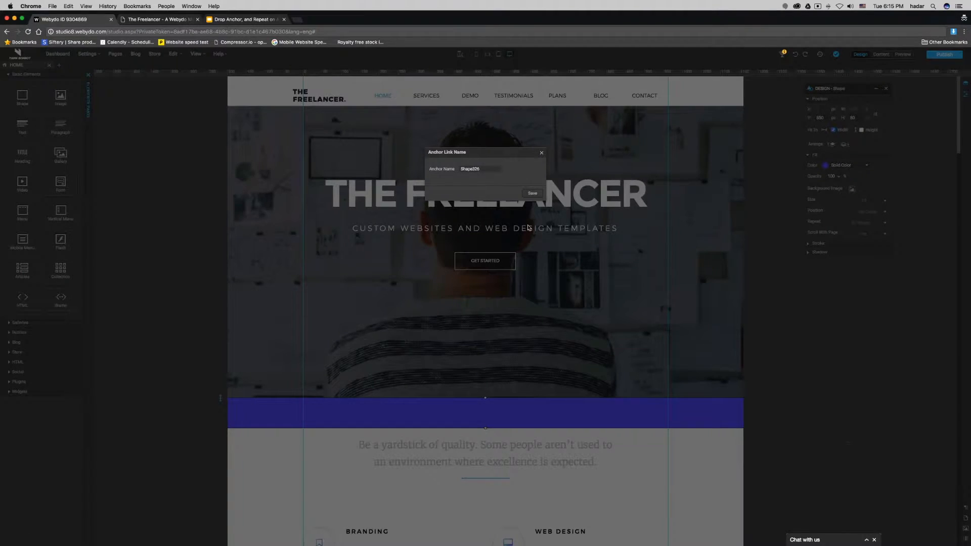
drag(487, 169, 427, 169)
text(Anchor 1)
click(532, 194)
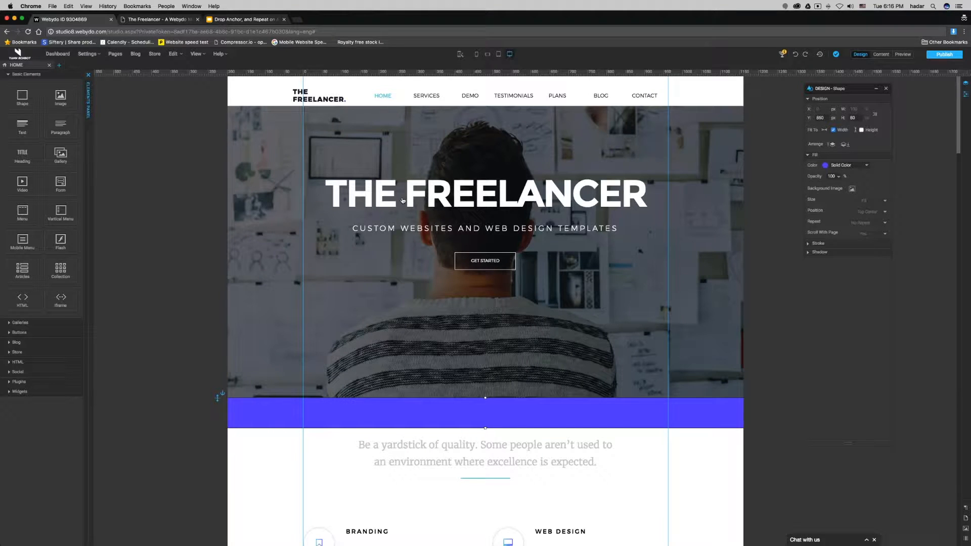
double_click(490, 198)
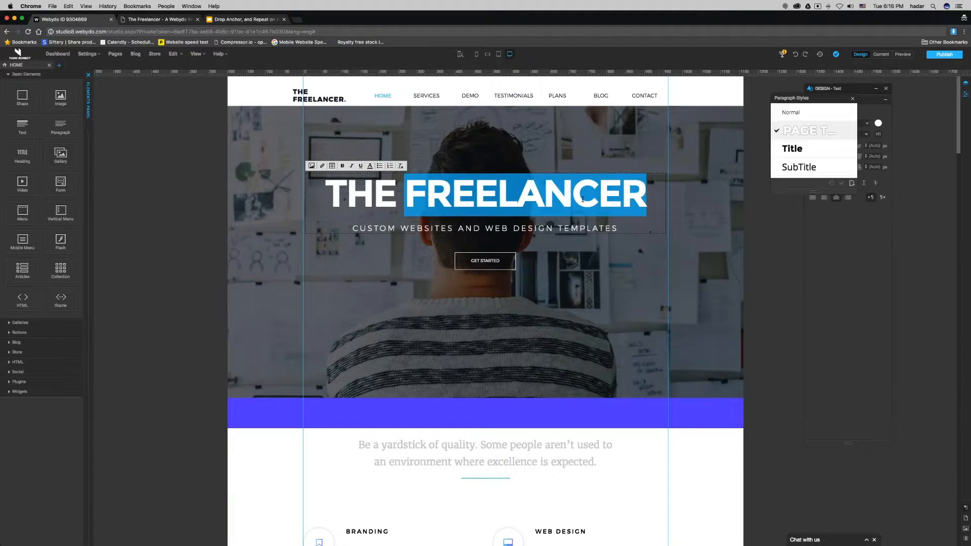
click(583, 200)
drag(647, 199, 474, 199)
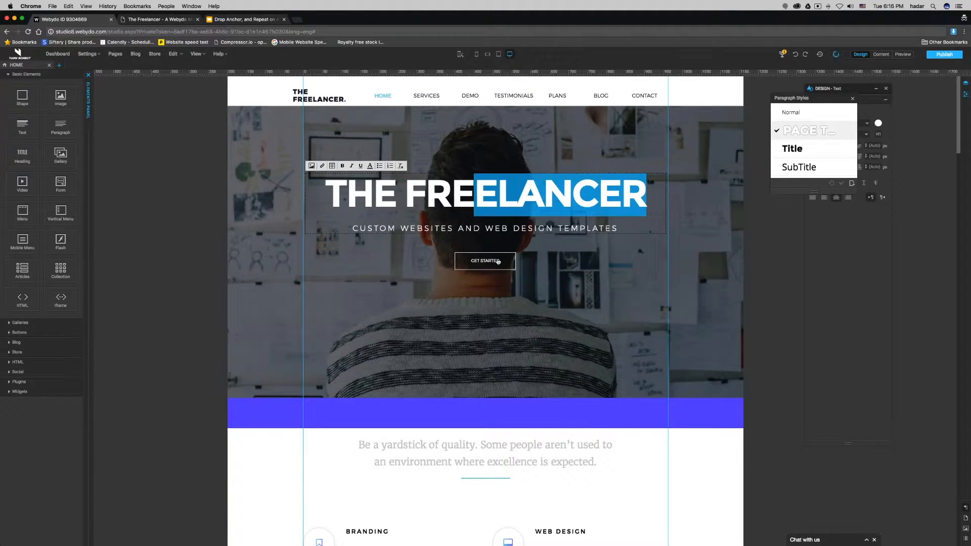
- Link the GET STARTED button to the anchor "Anchor 1"
click(494, 263)
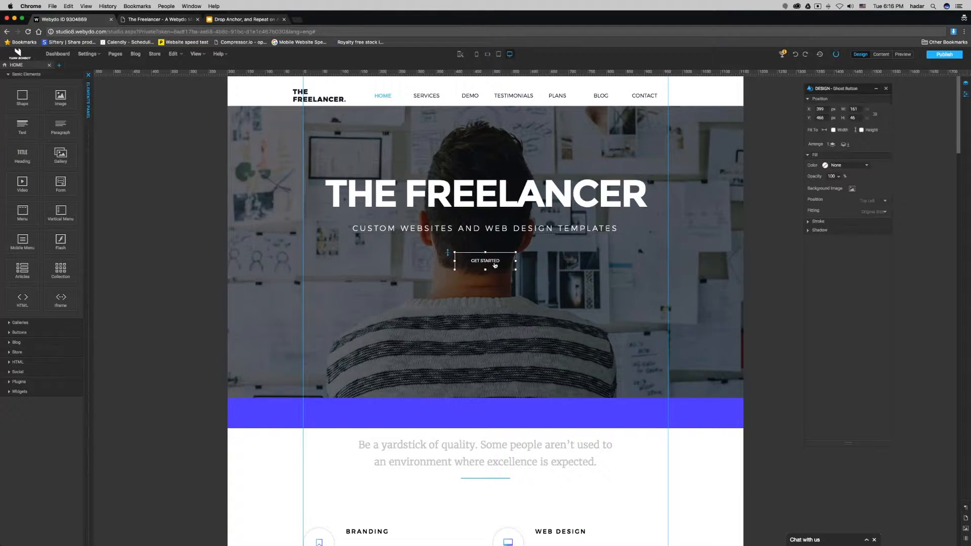
click(965, 94)
click(930, 302)
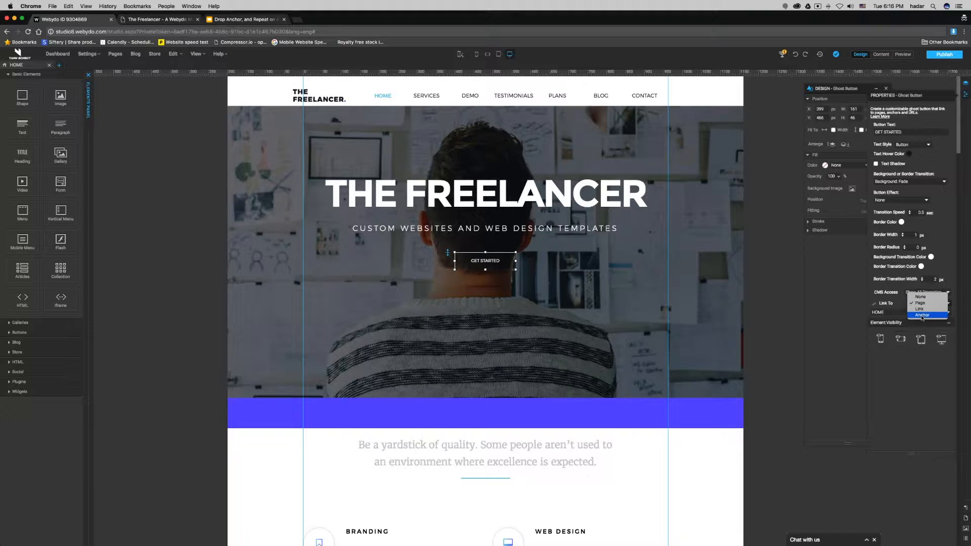
click(921, 315)
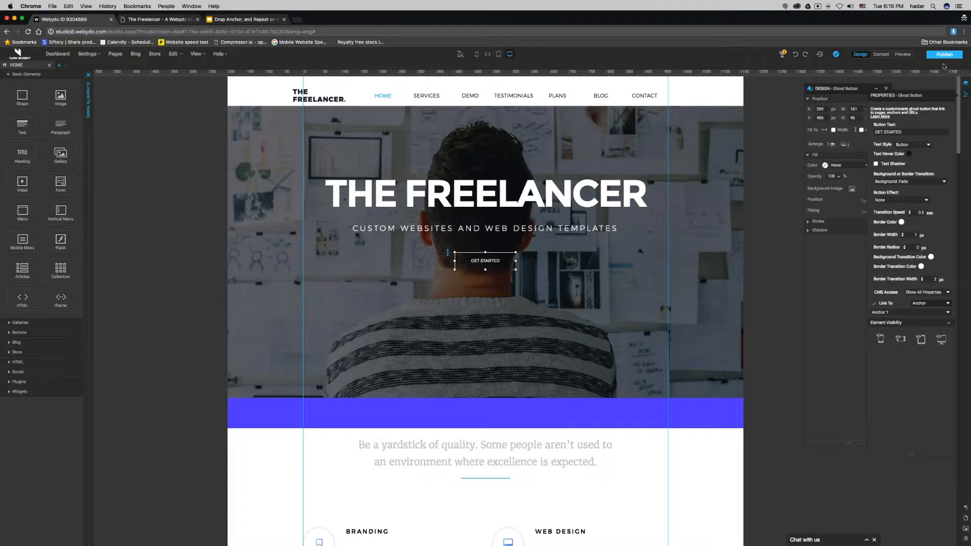
- Publish the website and test the GET STARTED button's anchor link on the live page
click(942, 55)
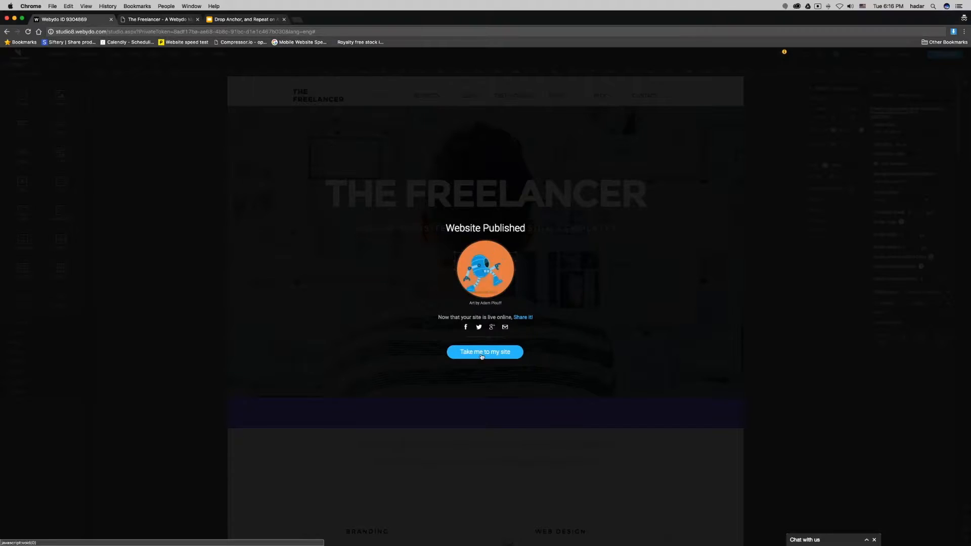
click(455, 351)
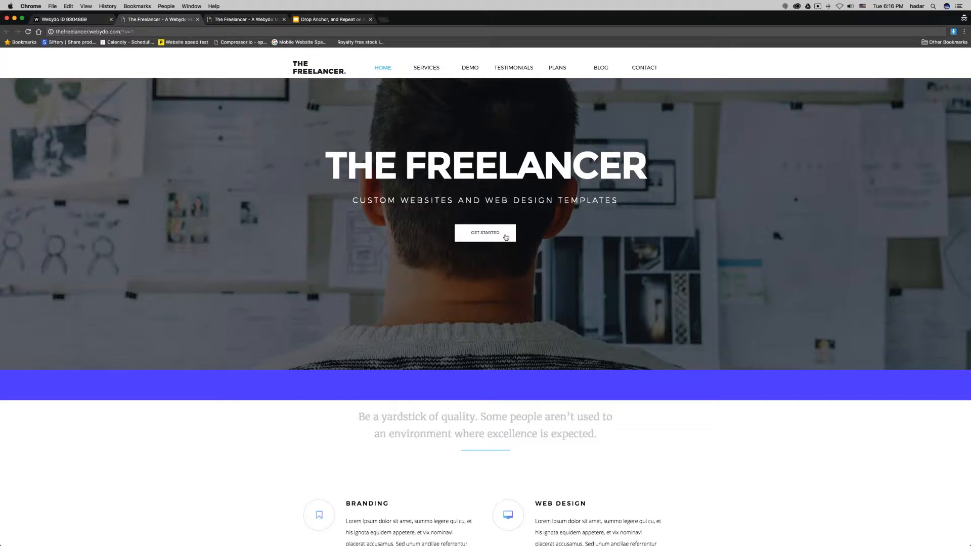
click(505, 236)
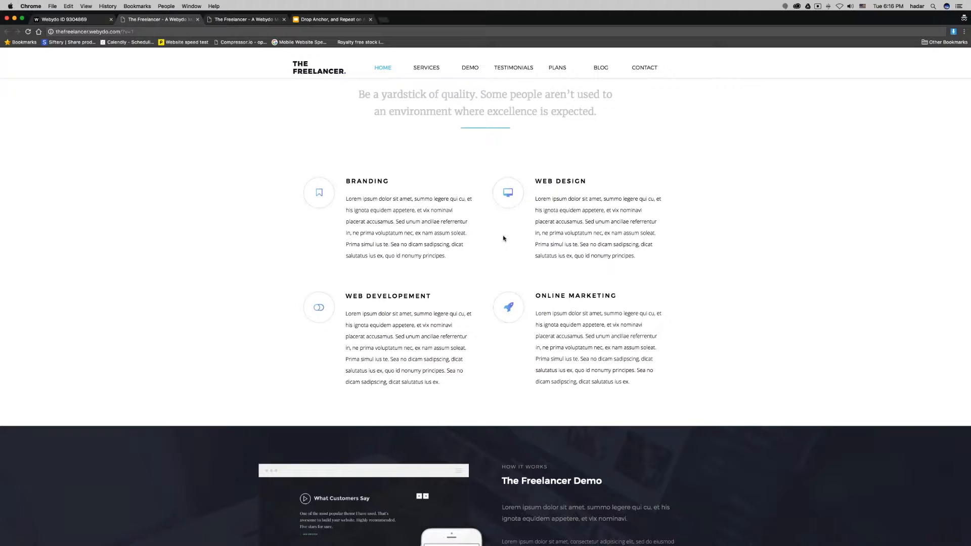
scroll(505, 238, up, 5)
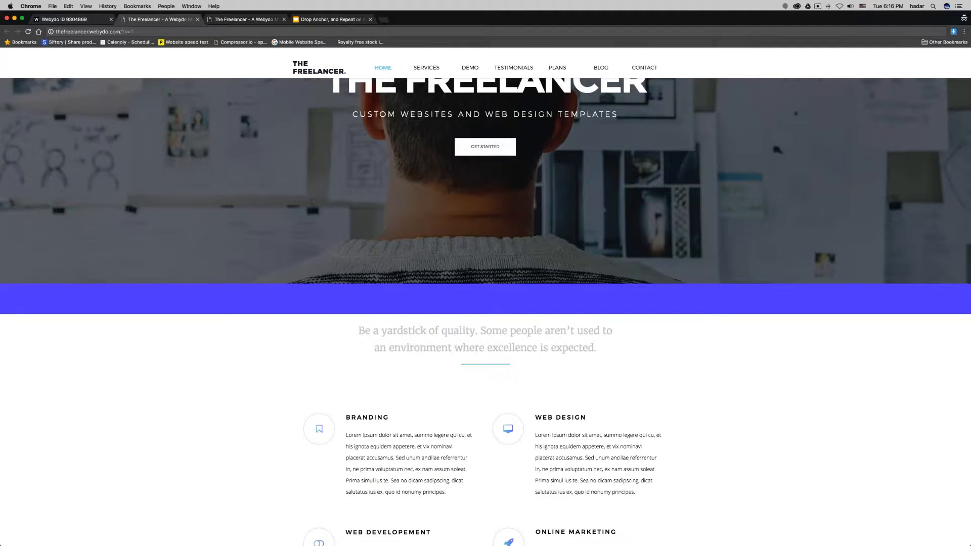
scroll(485, 312, down, 5)
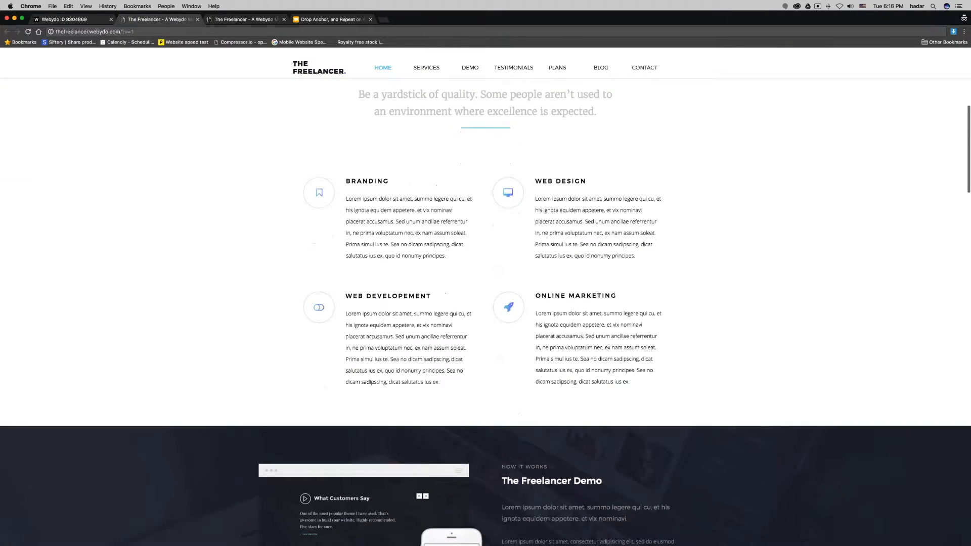
- Return to the site editor and set the fill color of the anchor shape below the hero image to None
click(76, 19)
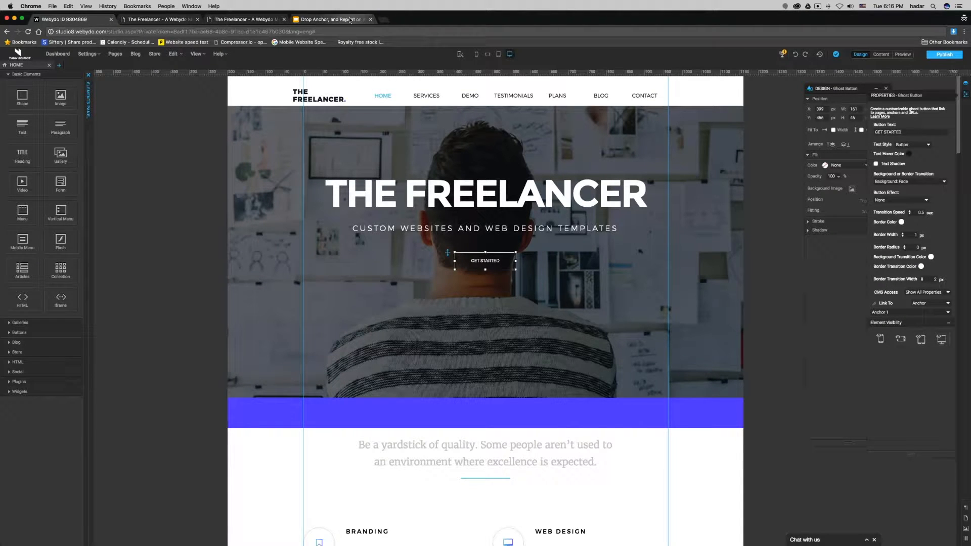
click(572, 408)
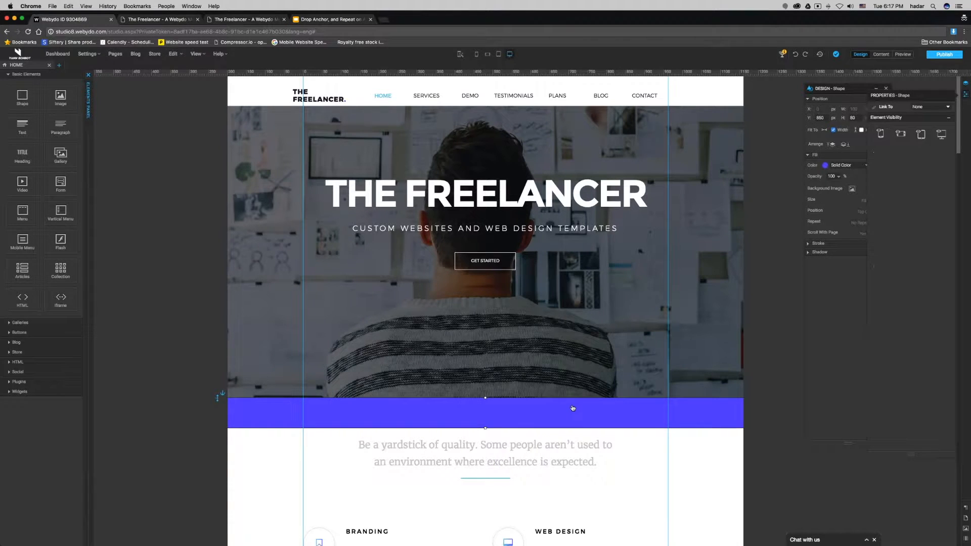
drag(849, 88, 656, 86)
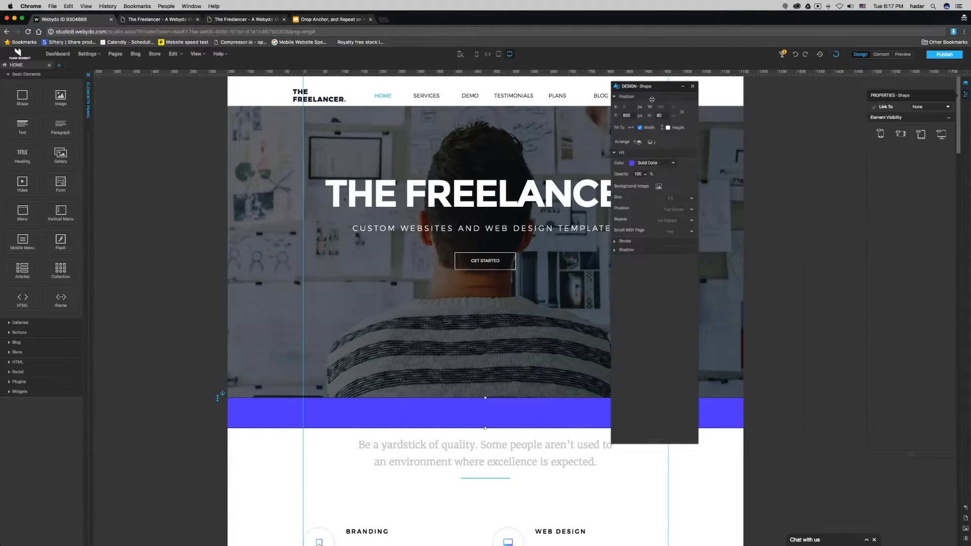
click(650, 165)
click(653, 156)
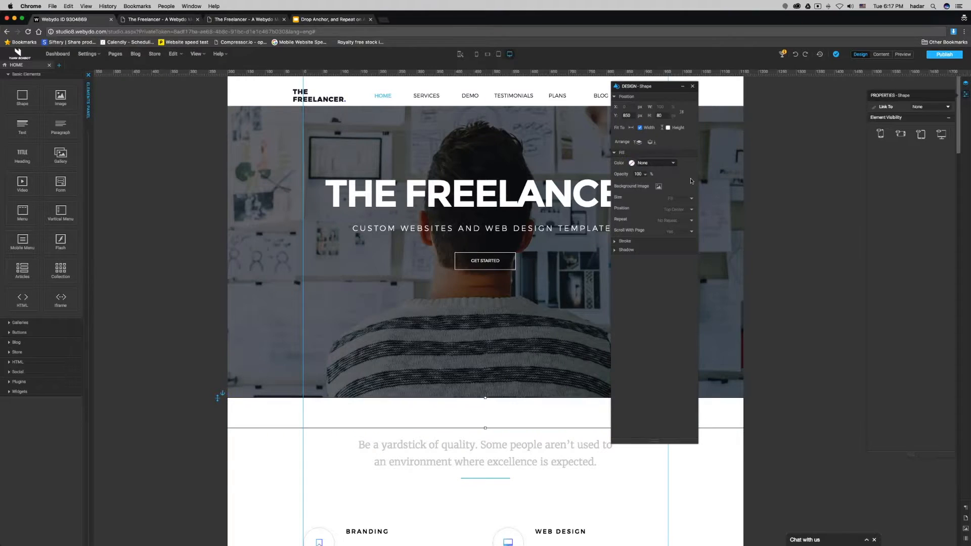
click(794, 202)
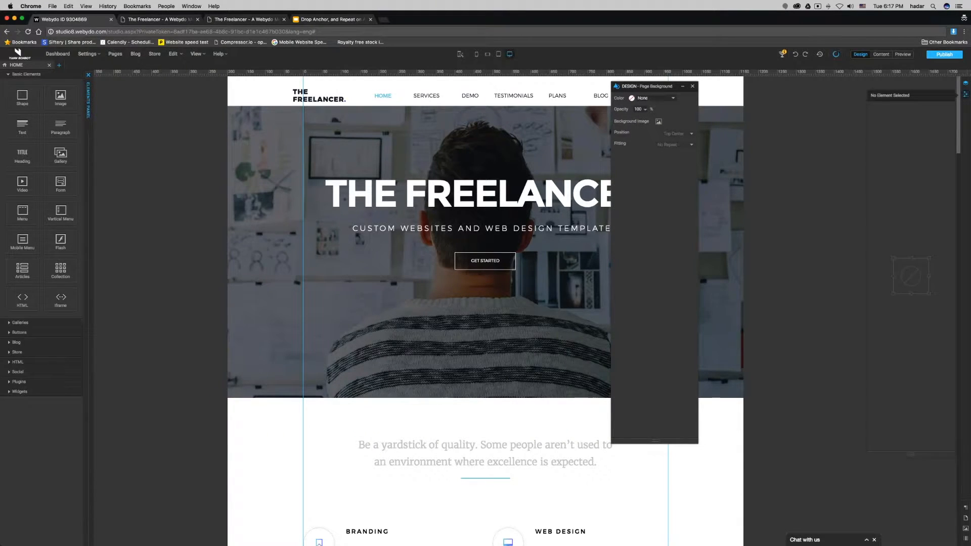
- Publish the website again and check the scrolling to the anchor on the live page
click(942, 55)
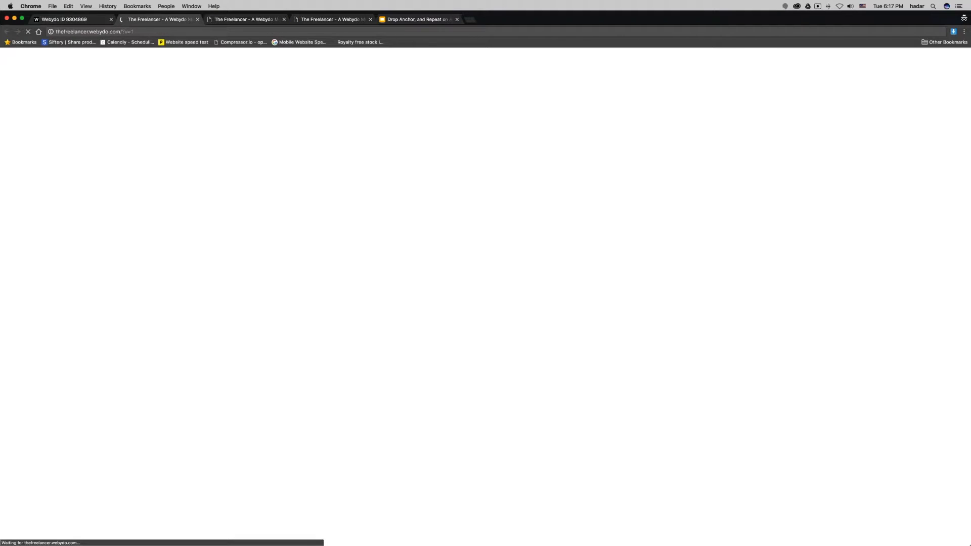
scroll(499, 233, down, 3)
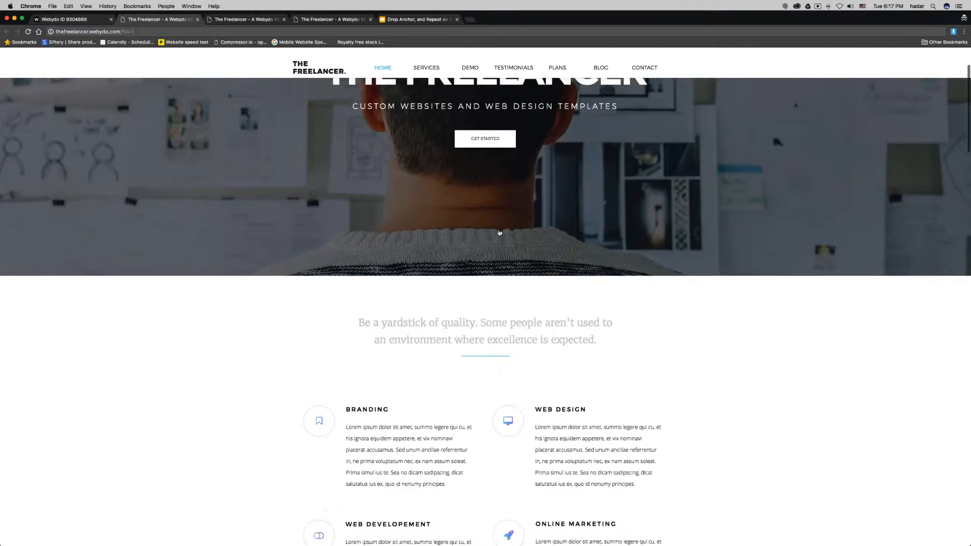
scroll(499, 233, down, 5)
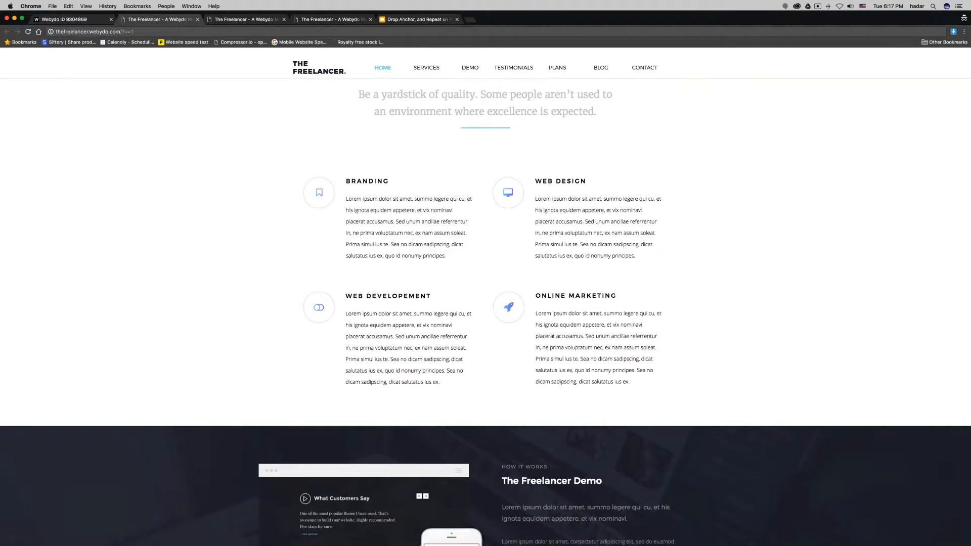
- Back in the site editor, fill the anchor shape with the purple swatch and collapse the elements list
click(71, 20)
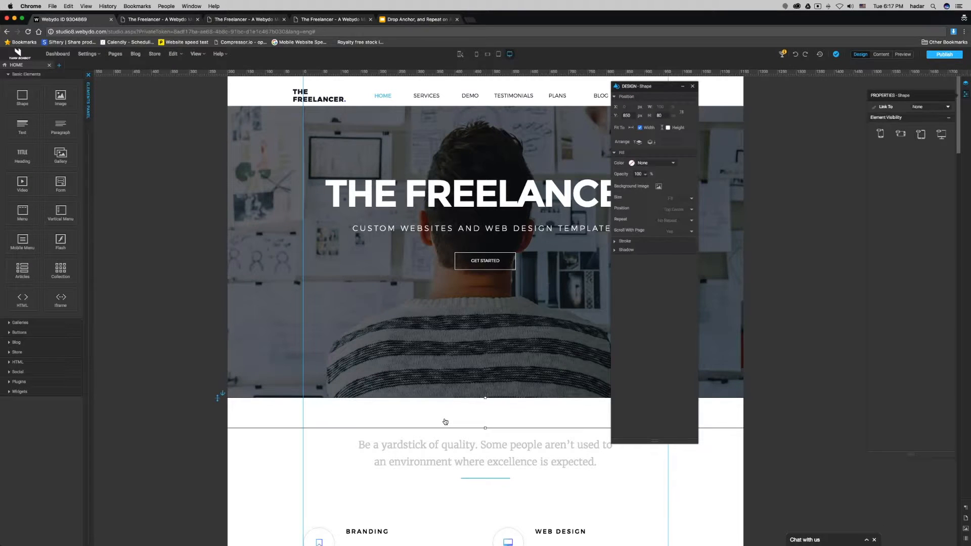
click(631, 163)
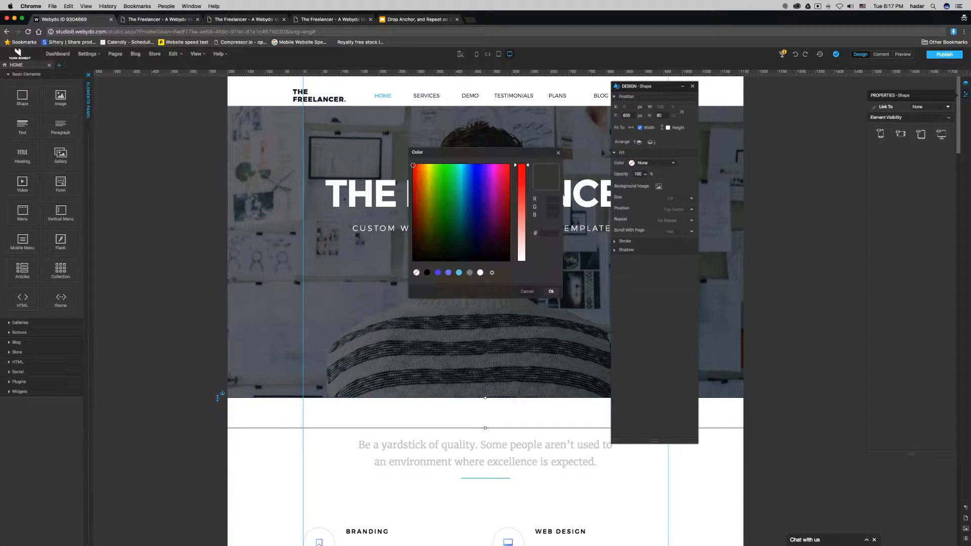
click(445, 275)
click(550, 291)
click(106, 282)
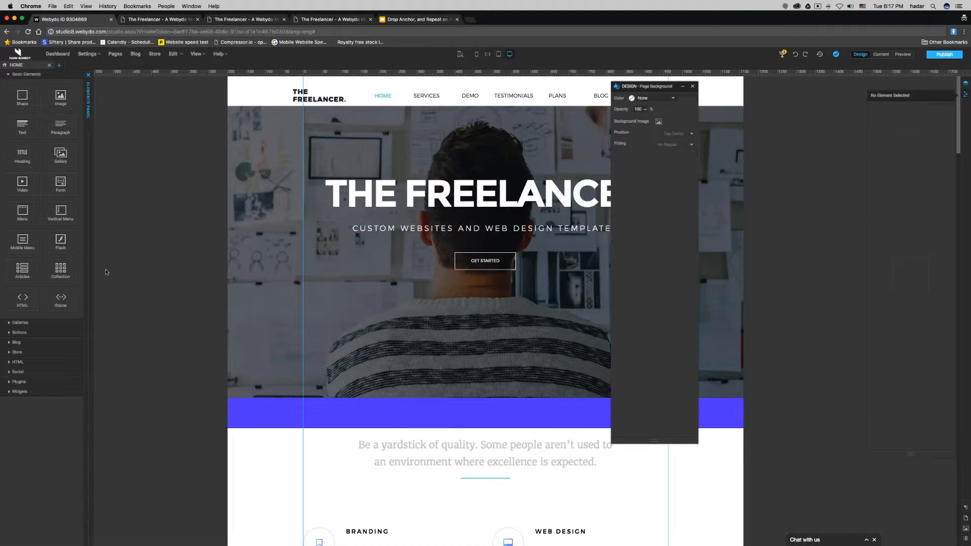
click(90, 235)
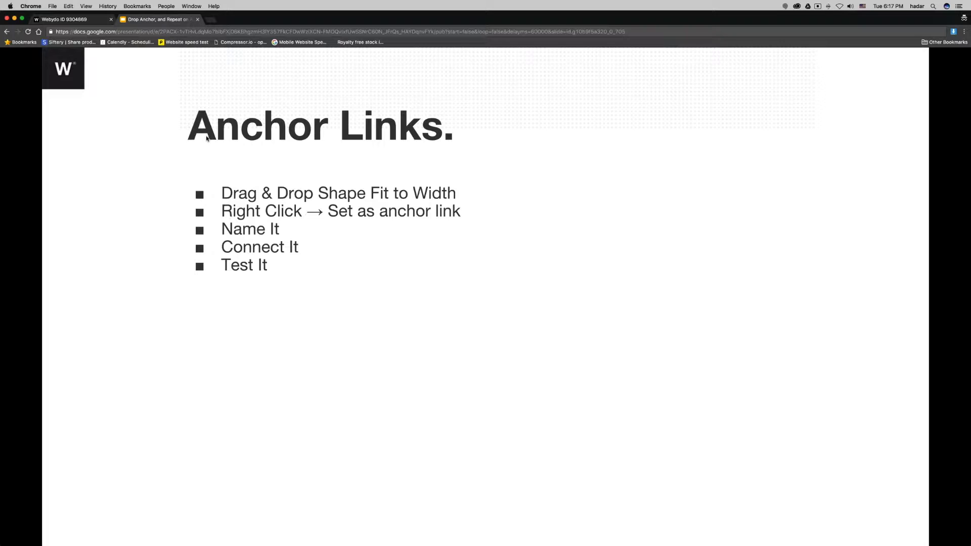
- Advance the presentation to the "Anchor Link Mistake" slide, and return to the site editor with the floating design settings closed
key(Right)
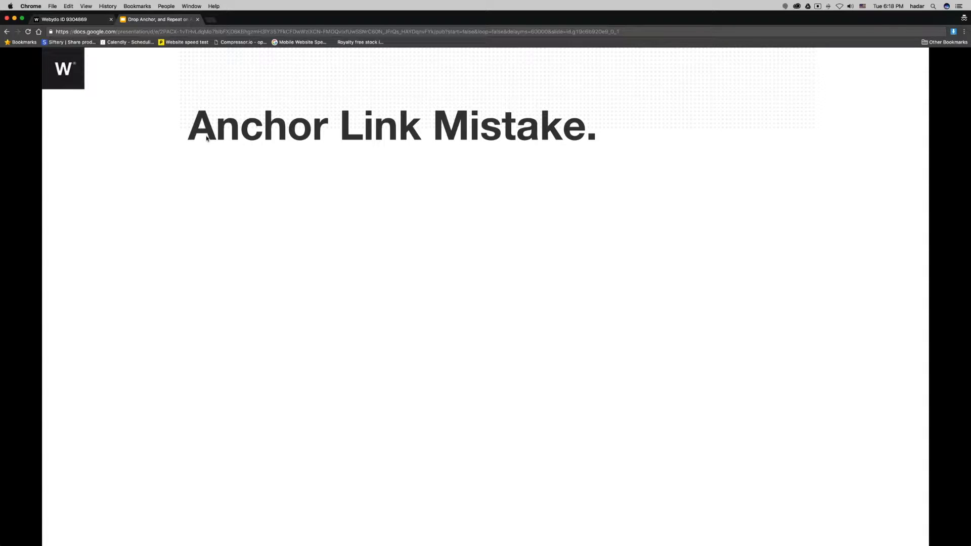
click(75, 20)
click(693, 86)
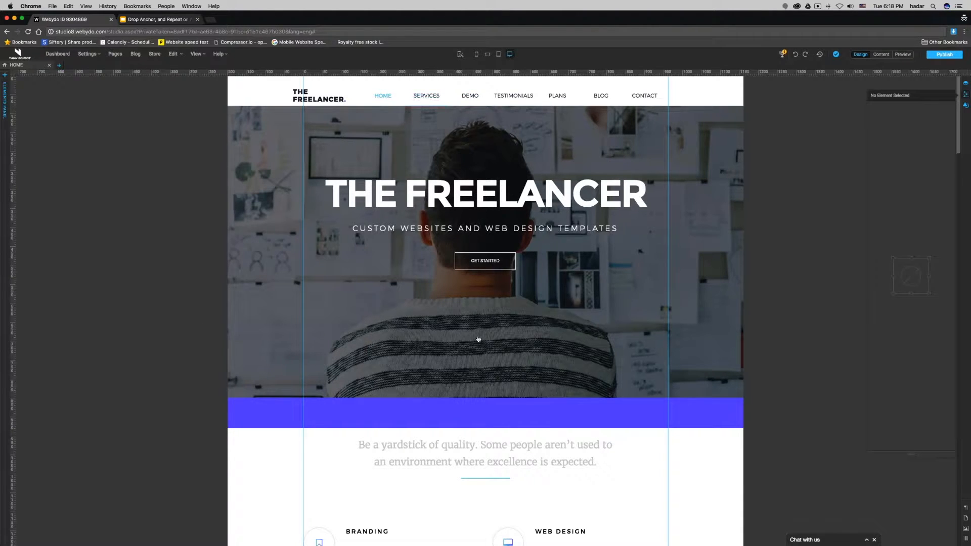
- Remove the anchor link from the purple shape below the hero image
scroll(478, 353, down, 5)
click(510, 131)
right_click(510, 131)
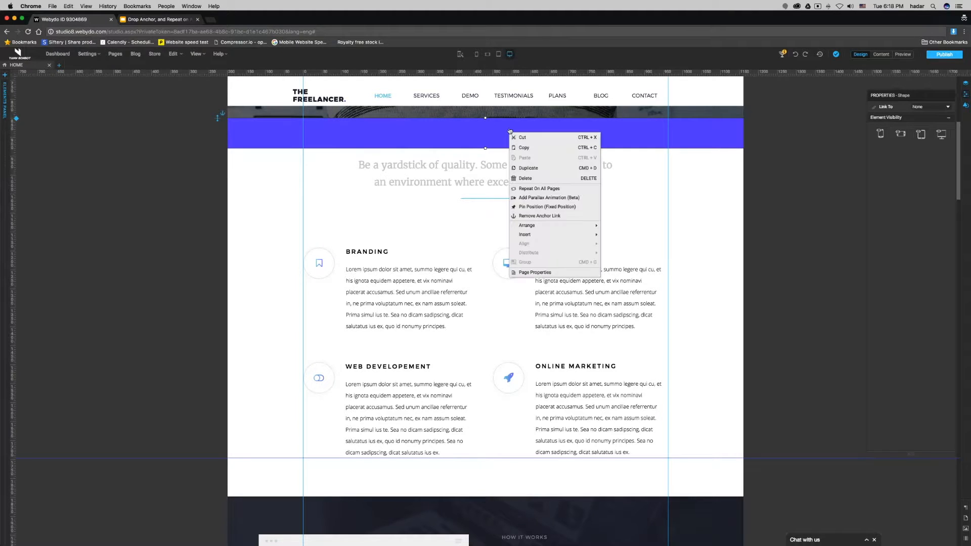
click(537, 216)
- Set the purple shape below the hero image as an anchor link named "Services"
right_click(542, 146)
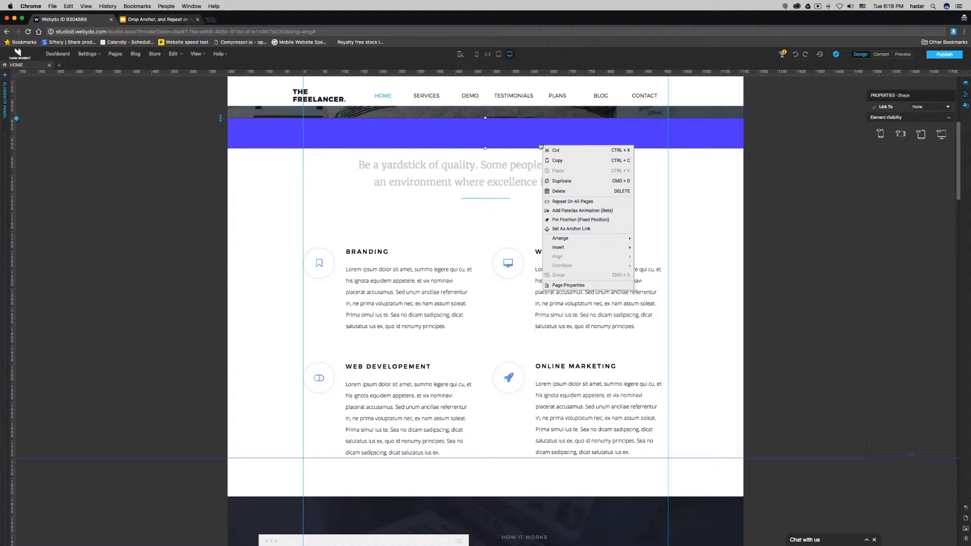
click(555, 229)
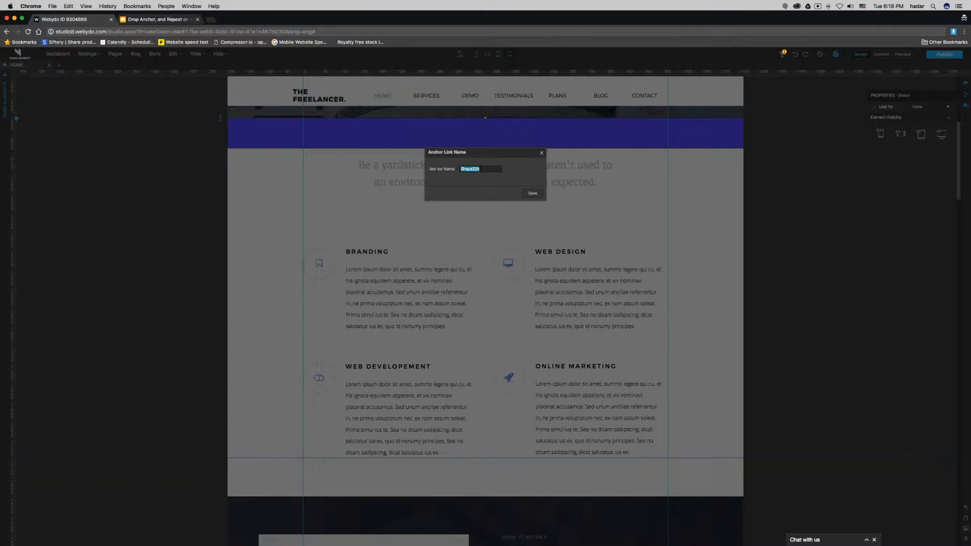
text(Services)
click(536, 194)
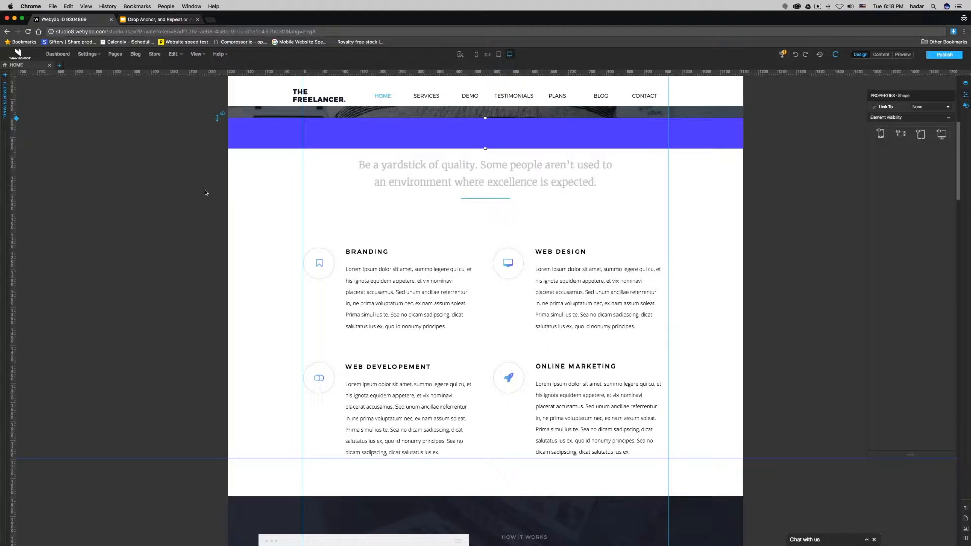
key(shift+Down)
key(shift+Down)
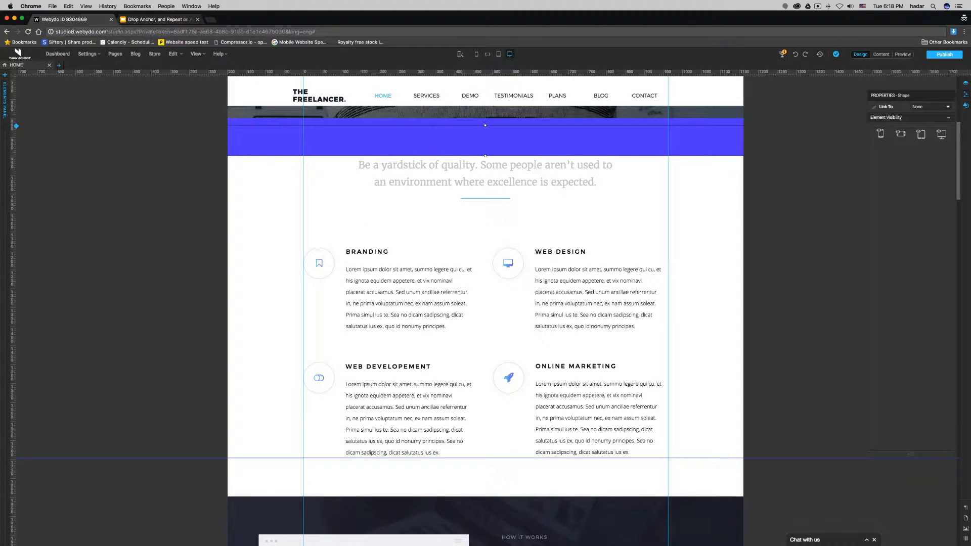
key(super+z)
- Add a shape below the service descriptions, fitted to the page width and filled with the purple swatch
click(5, 96)
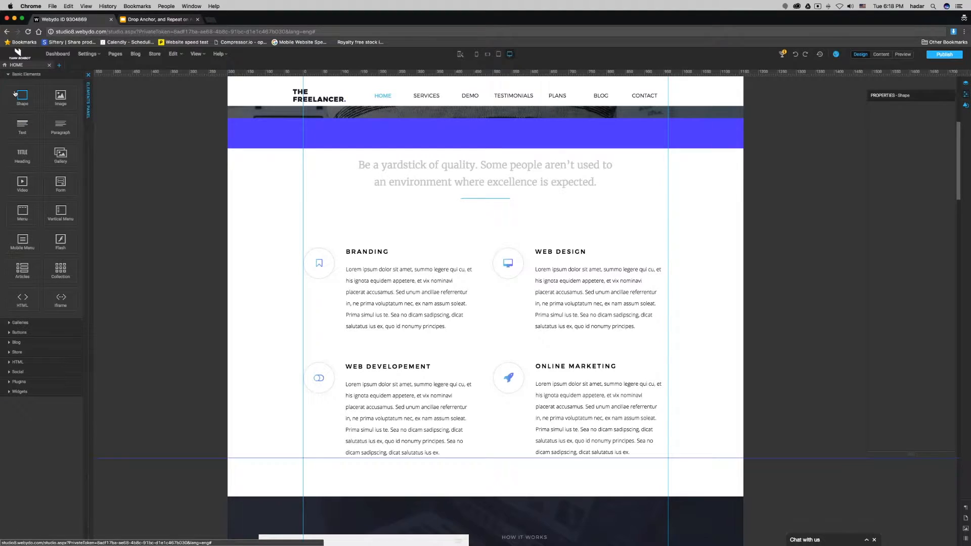
drag(22, 96, 300, 455)
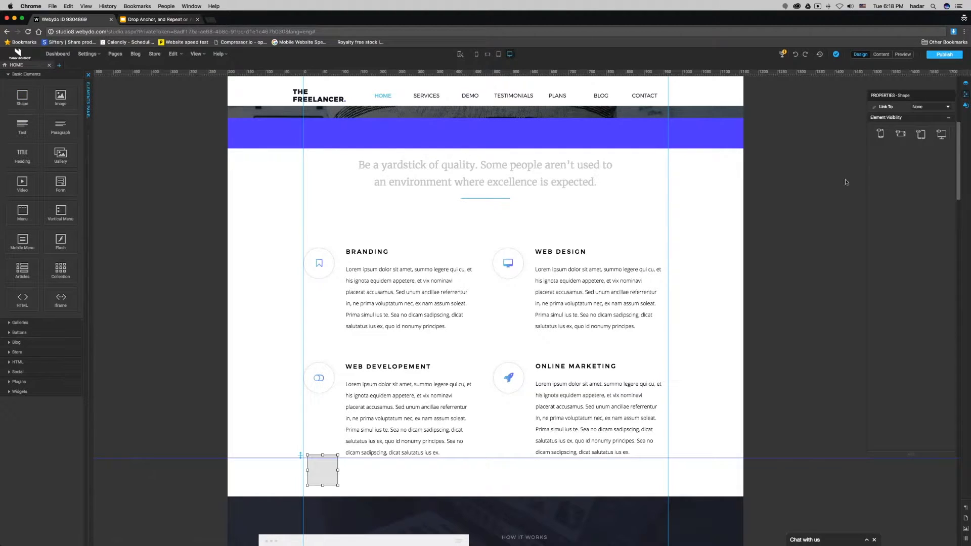
click(965, 105)
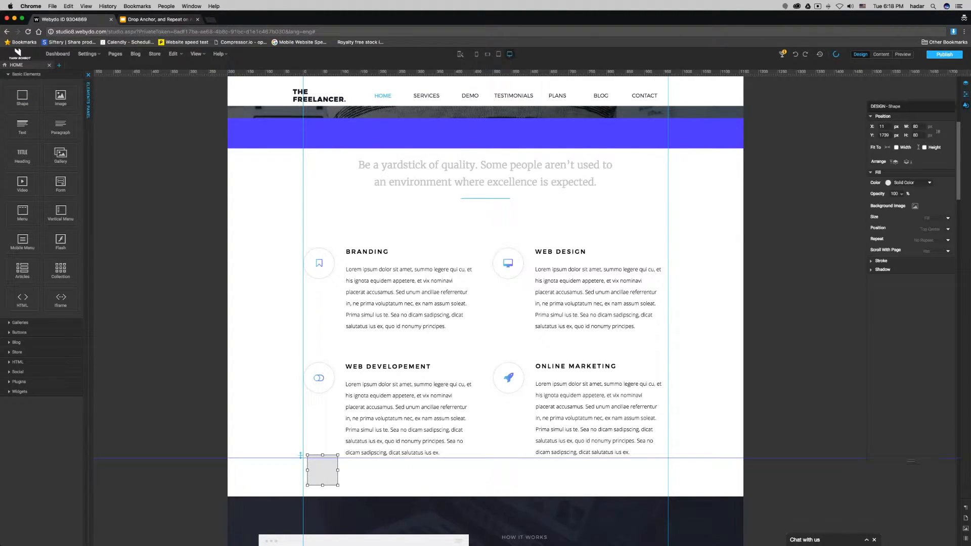
click(896, 147)
click(887, 182)
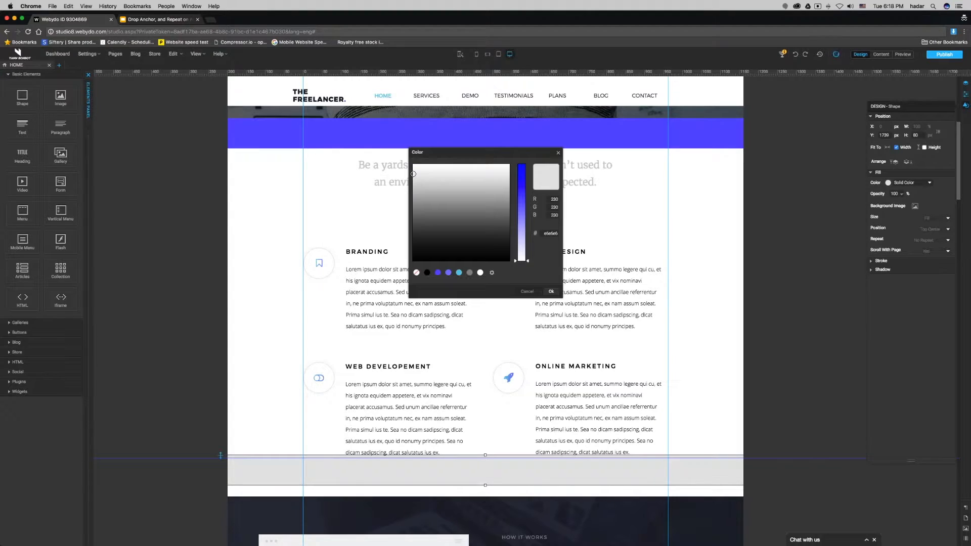
click(437, 272)
click(551, 291)
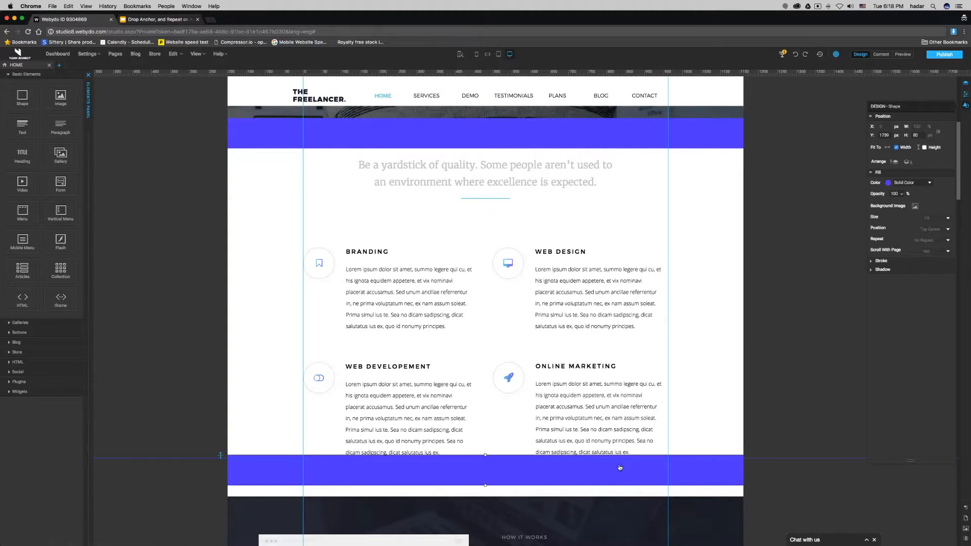
- Set the new purple shape below the service descriptions as an anchor link named "Demo"
right_click(620, 472)
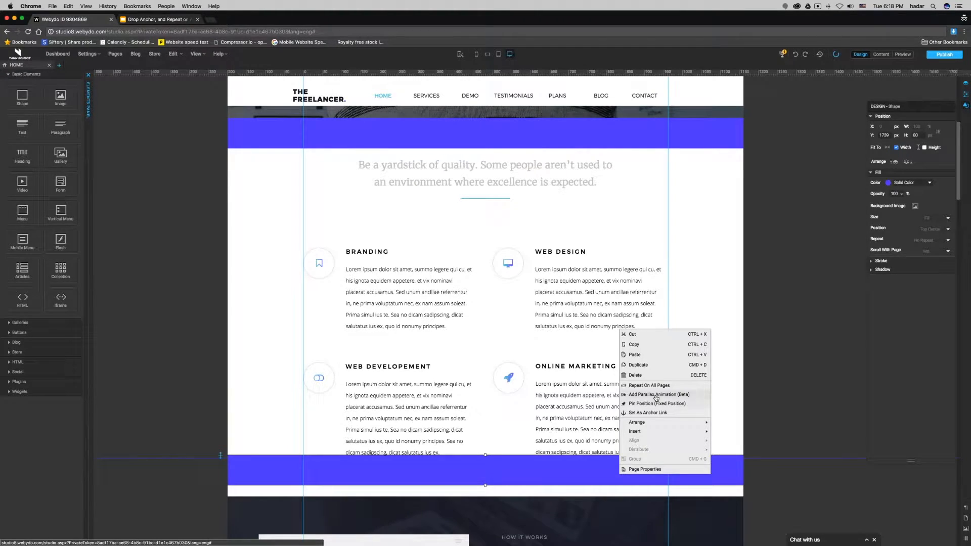
click(653, 413)
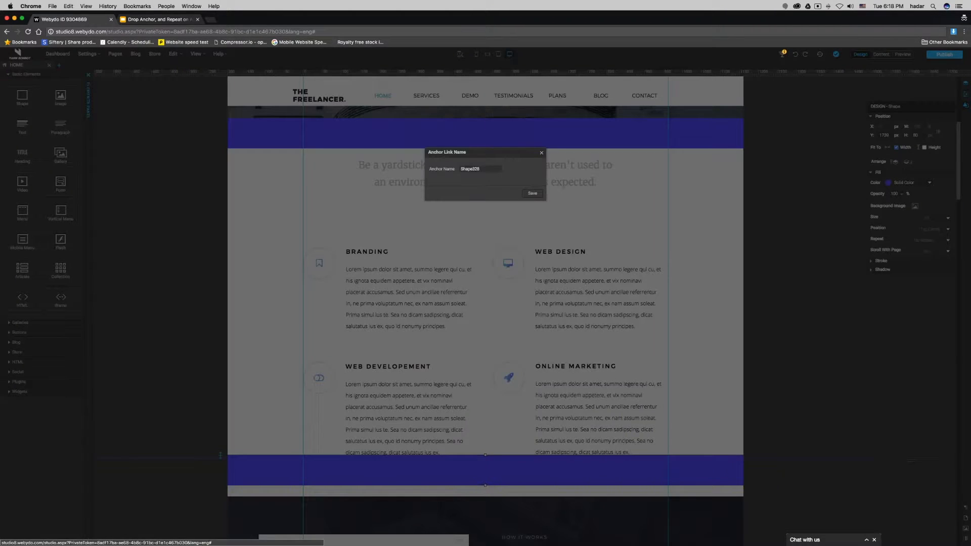
double_click(480, 169)
text(Demo)
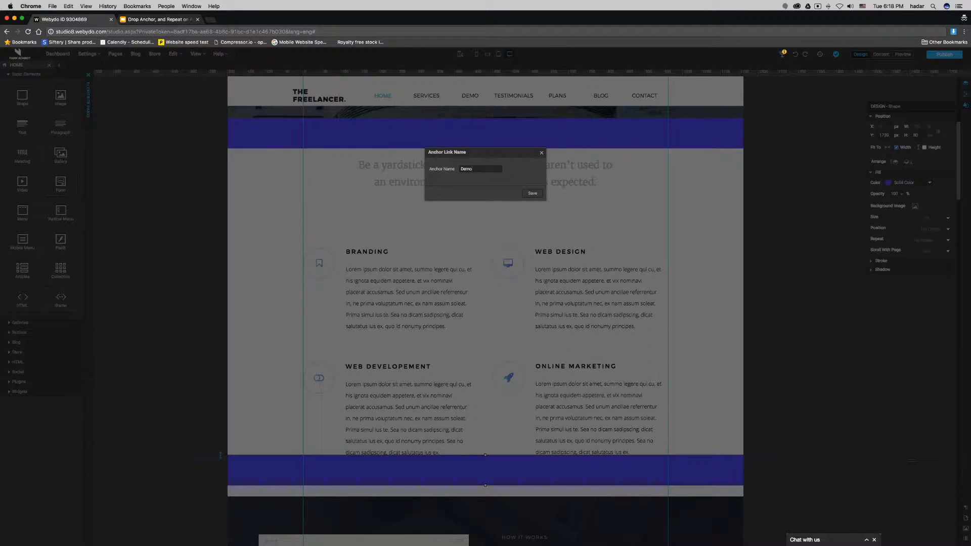
click(532, 193)
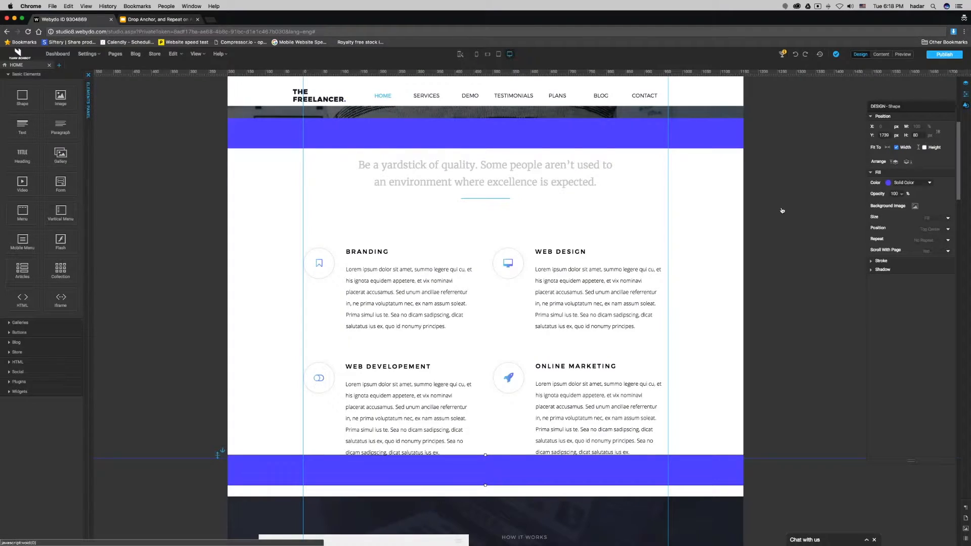
- Move the Demo anchor shape down so it sits flush against the dark "How It Works" section, and deselect it
scroll(822, 304, down, 2)
drag(629, 362, 628, 373)
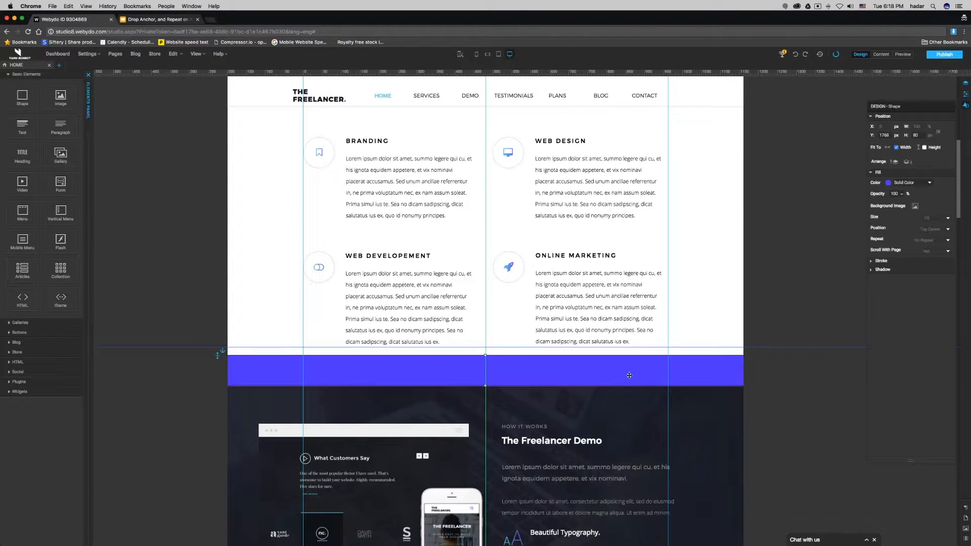
click(830, 390)
- Place a new shape below the client logo grid and turn off the guides
scroll(829, 394, down, 8)
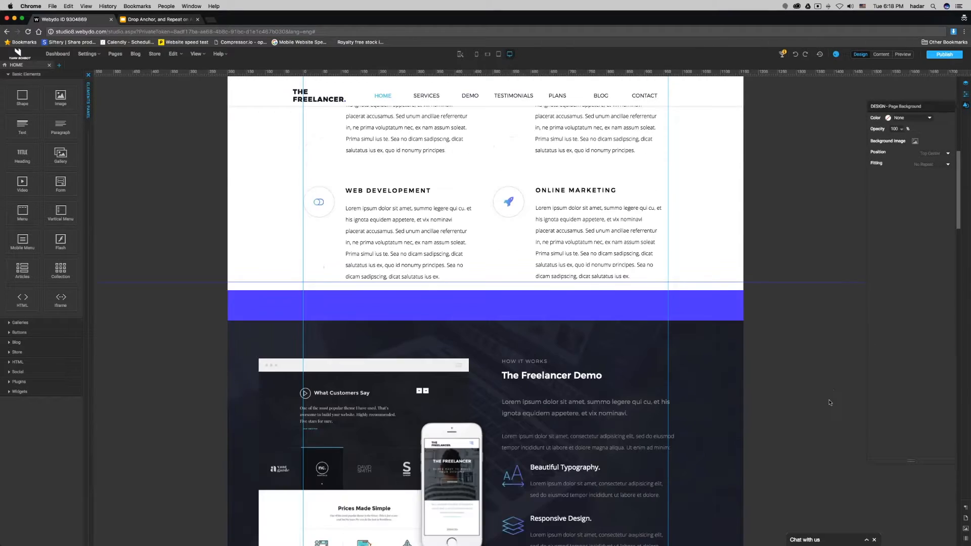
scroll(830, 403, down, 2)
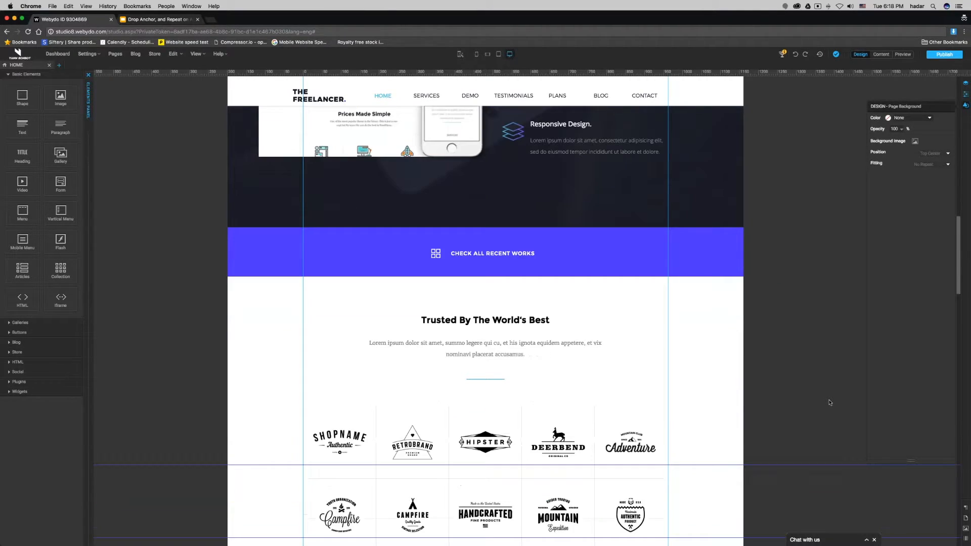
scroll(829, 403, down, 10)
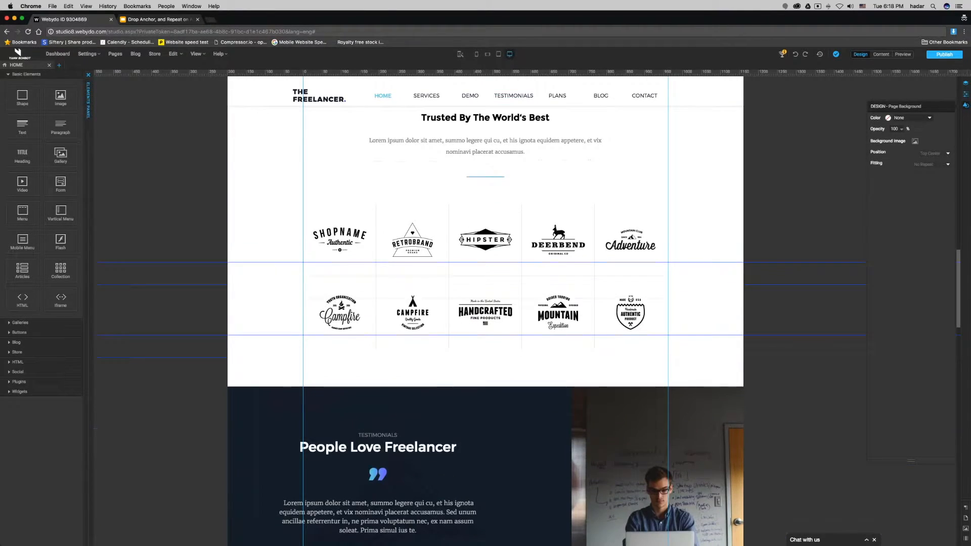
drag(22, 96, 323, 366)
click(197, 54)
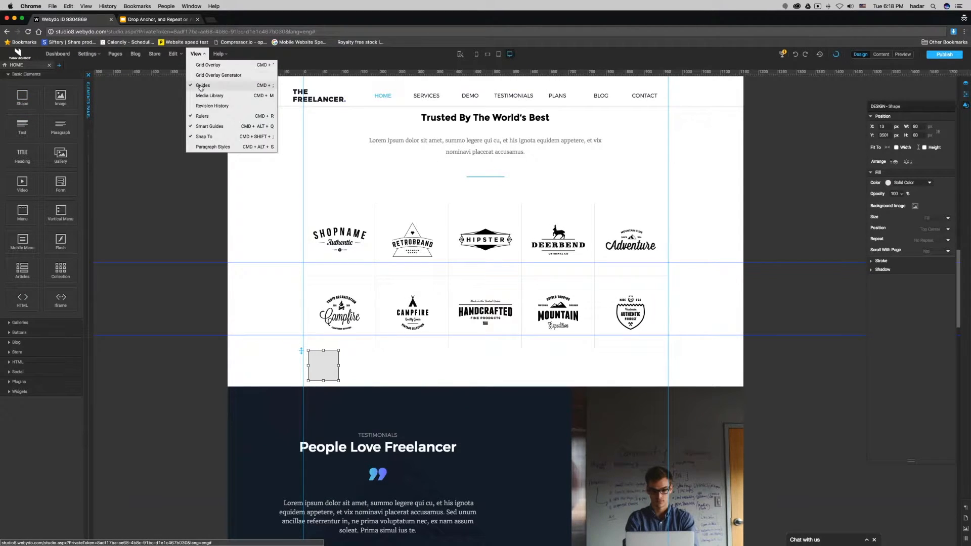
click(200, 87)
- Fit the shape below the client logos to the page width and fill it with the purple swatch (#6155FC)
click(896, 148)
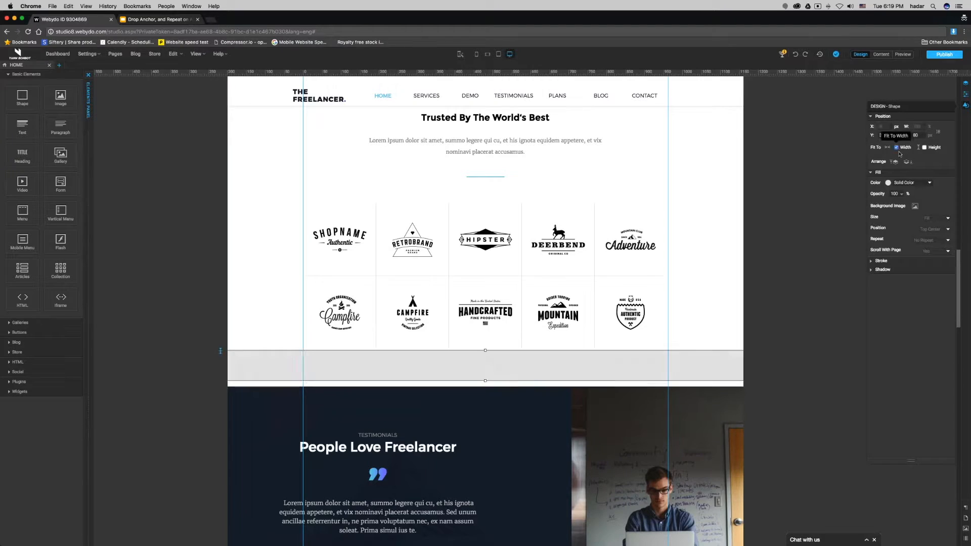
click(888, 183)
click(438, 273)
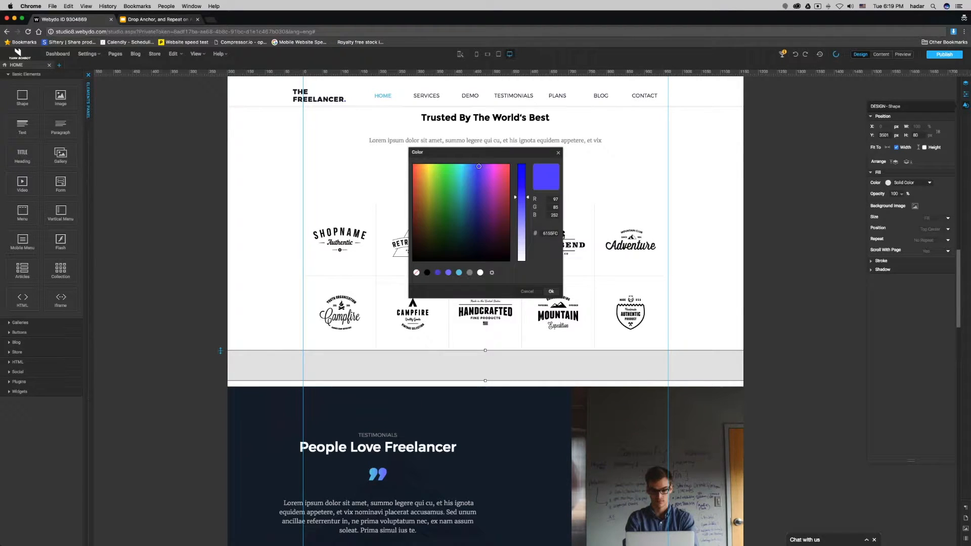
click(551, 291)
- Move the shape flush against the testimonials section and set it as an anchor link named "Test"
drag(501, 369, 501, 375)
right_click(502, 379)
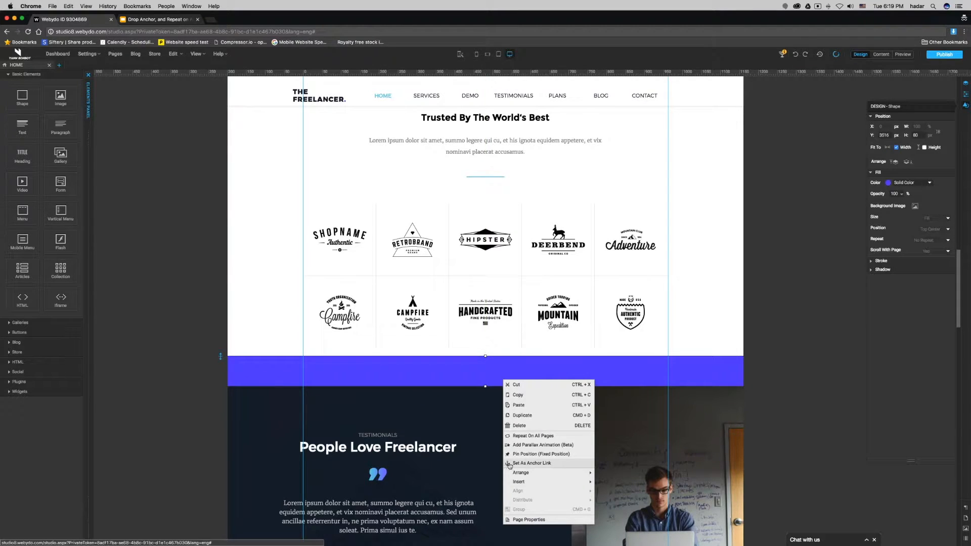
click(518, 464)
key(super+a)
text(Te)
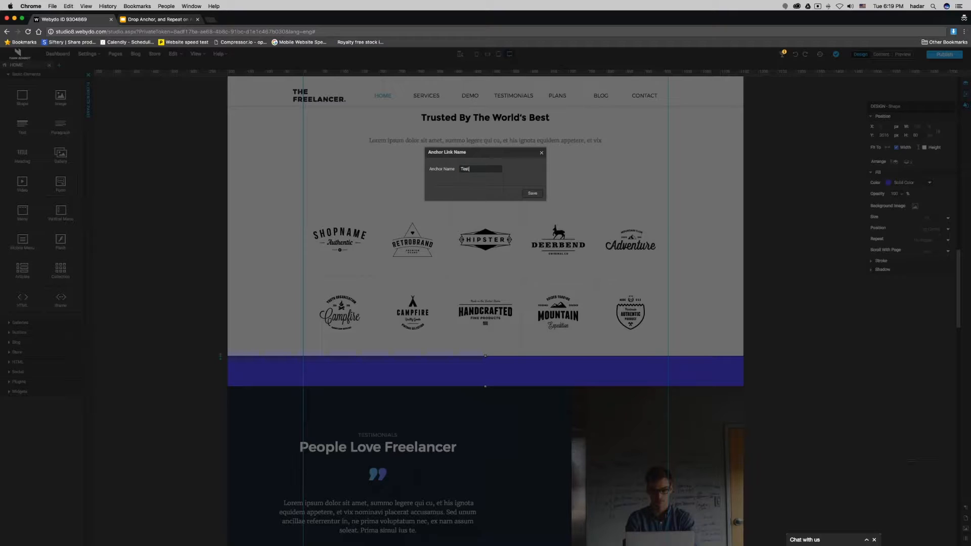
click(533, 194)
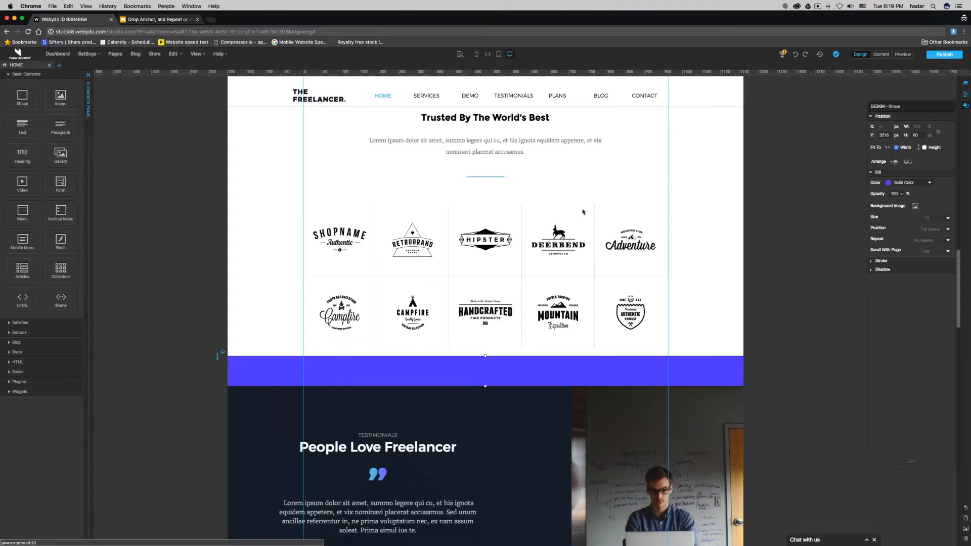
- Add a shape above the "Freelancer Plans" heading, fitted to the page width and flush with the testimonials section
scroll(832, 354, down, 1)
scroll(833, 294, down, 8)
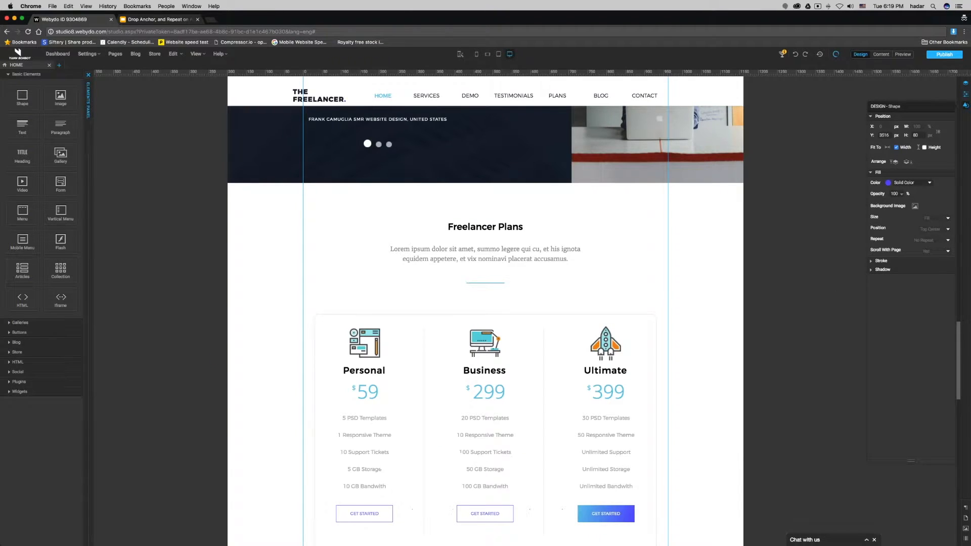
drag(22, 96, 345, 193)
click(896, 147)
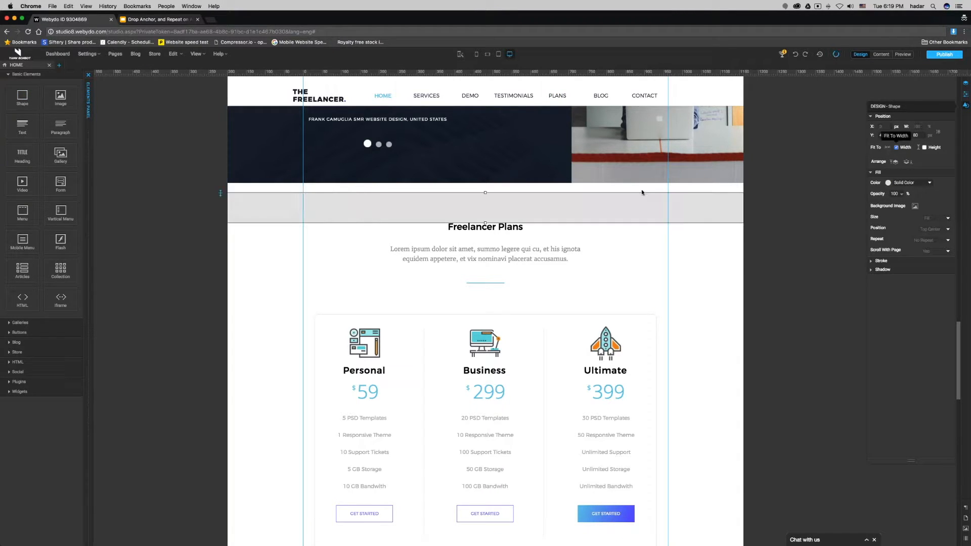
drag(609, 199, 609, 193)
- Set the shape above the "Freelancer Plans" heading as an anchor link named "Plans"
right_click(609, 194)
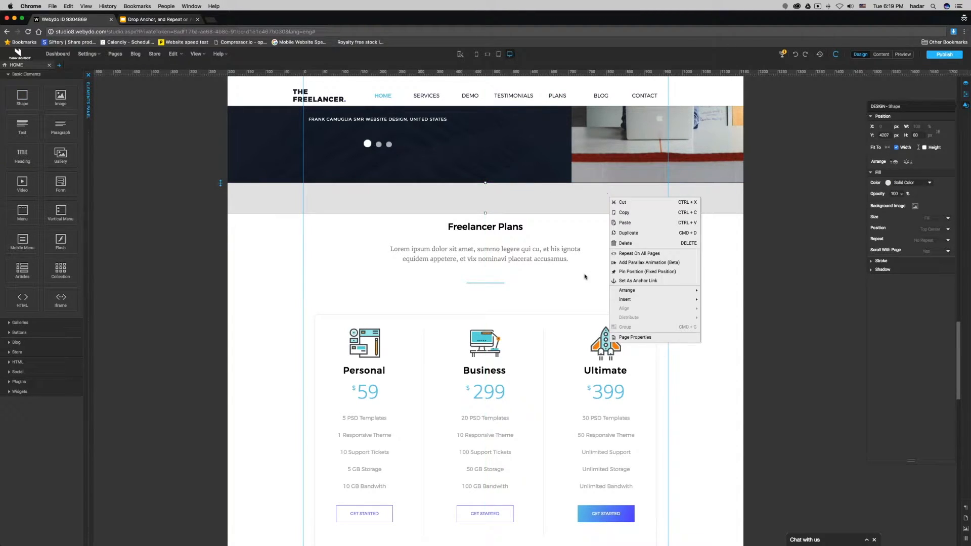
click(637, 281)
drag(485, 169, 436, 168)
text(Plans)
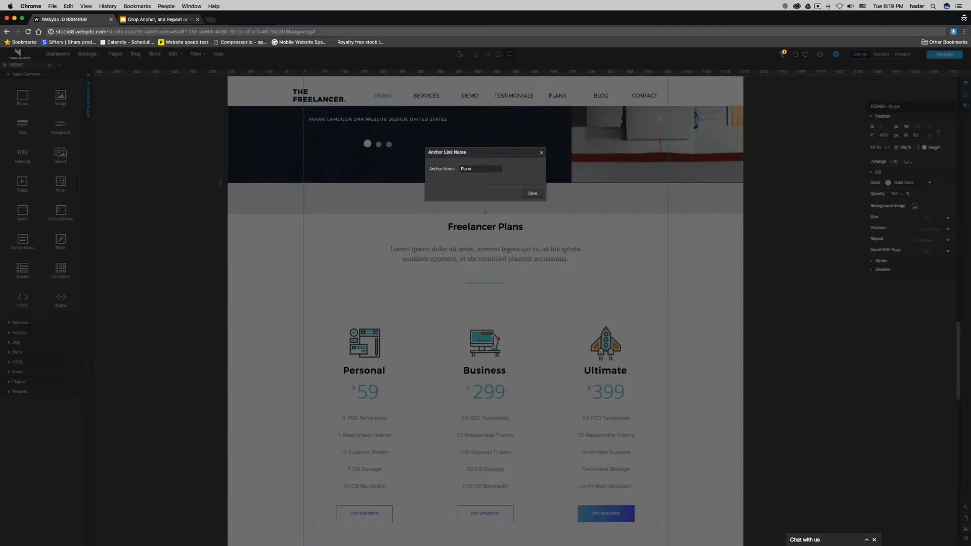
key(Return)
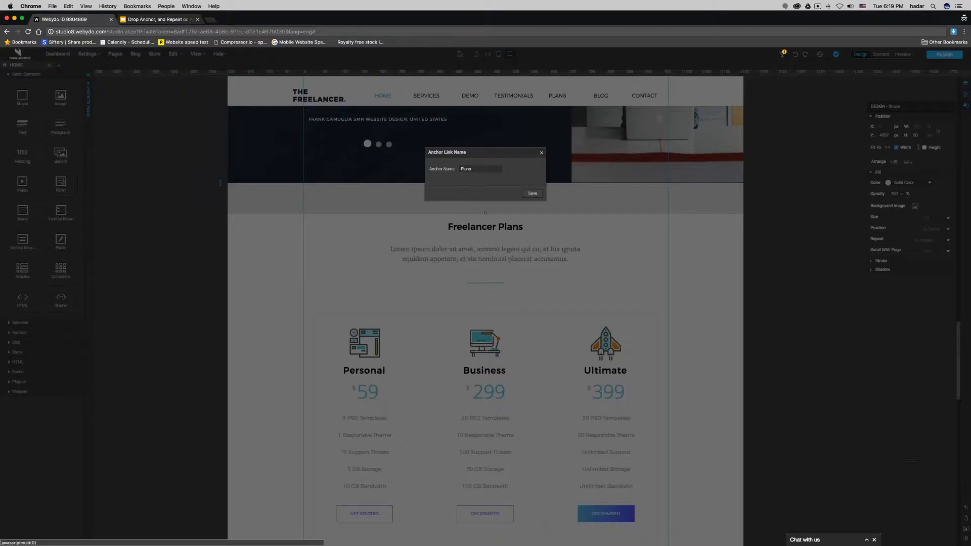
- Fill the Plans anchor shape with purple #6155FC
click(888, 183)
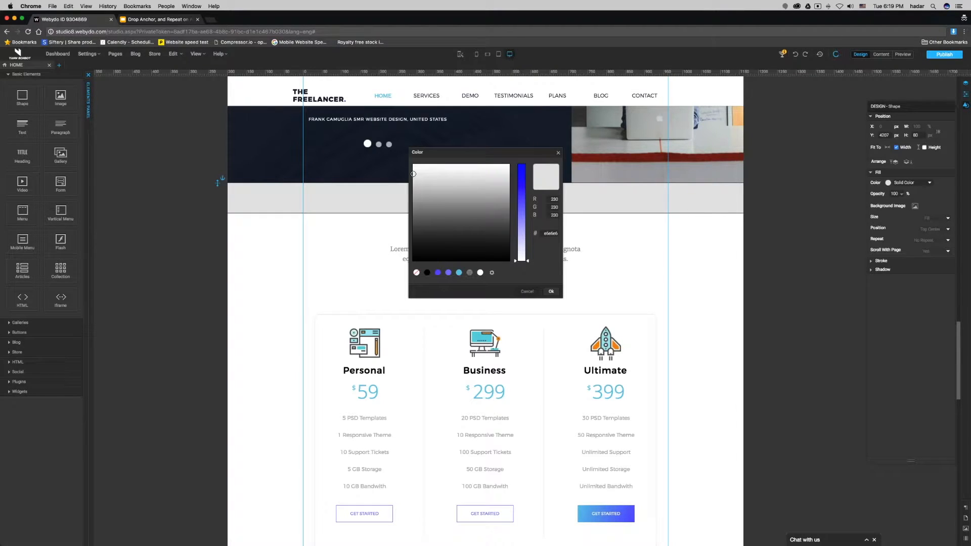
click(448, 273)
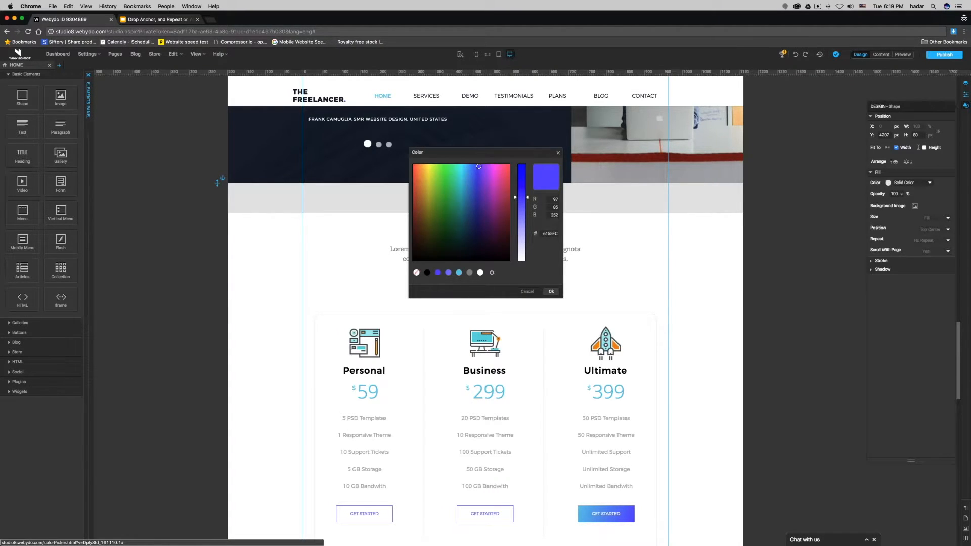
click(552, 291)
- Add a shape between the pricing plans and the blog section, fitted to the page width and filled with purple #6155FC
scroll(733, 287, down, 5)
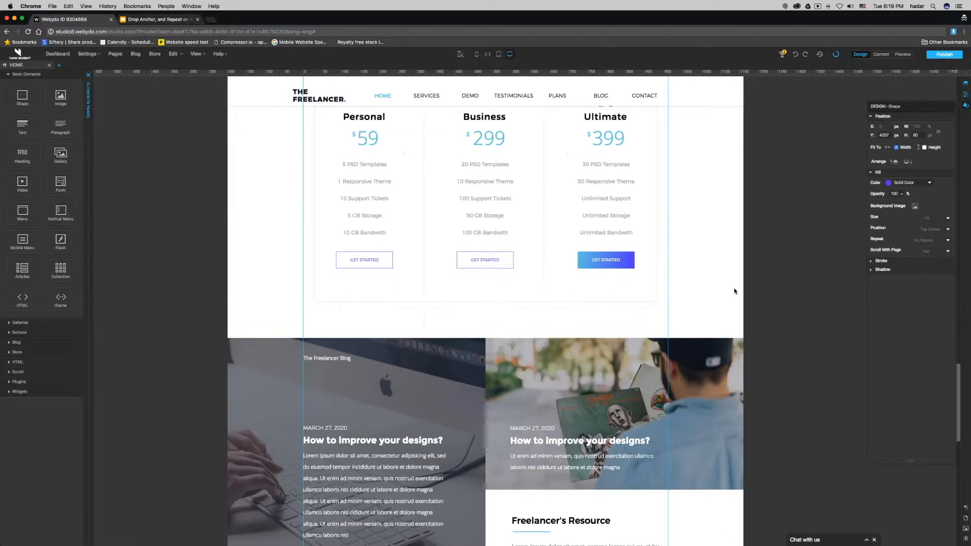
scroll(733, 287, up, 5)
drag(22, 97, 253, 362)
scroll(252, 386, down, 3)
click(896, 147)
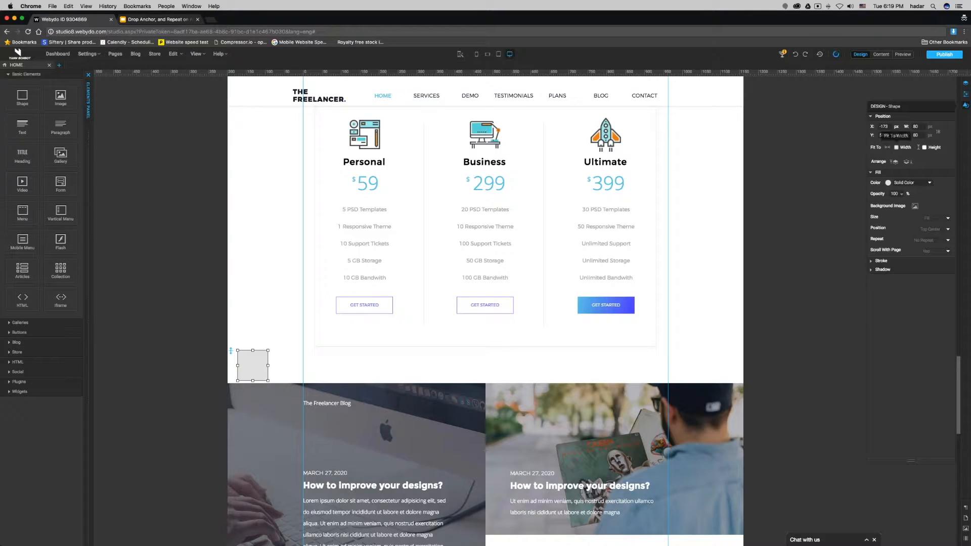
click(888, 183)
click(438, 273)
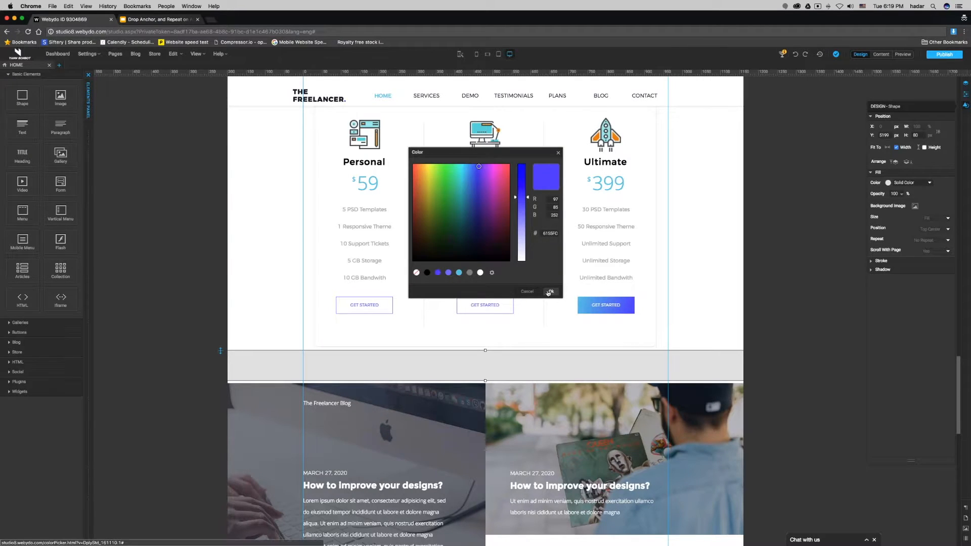
click(551, 291)
- Set the shape above the blog section as an anchor link named "Blog" and nudge it down flush with that section
right_click(551, 366)
click(577, 449)
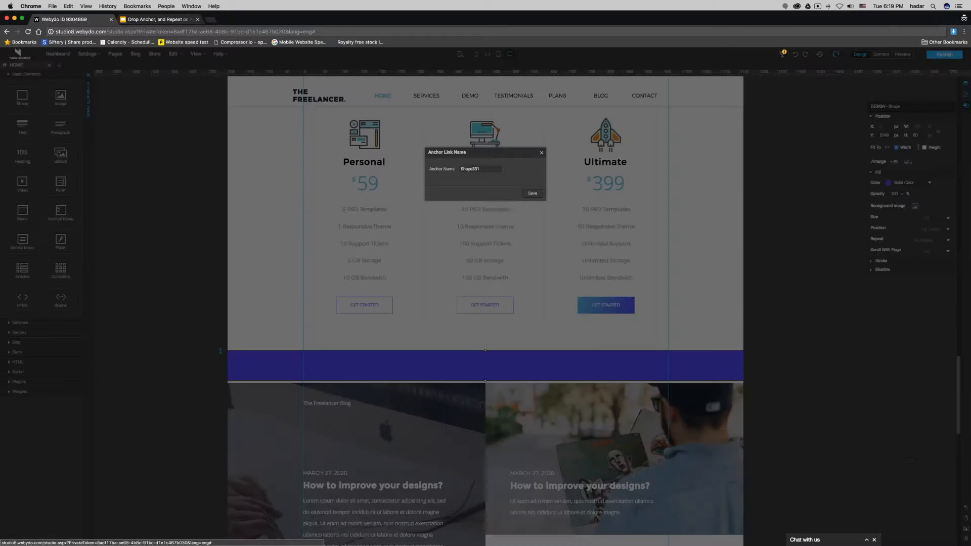
text(Blog)
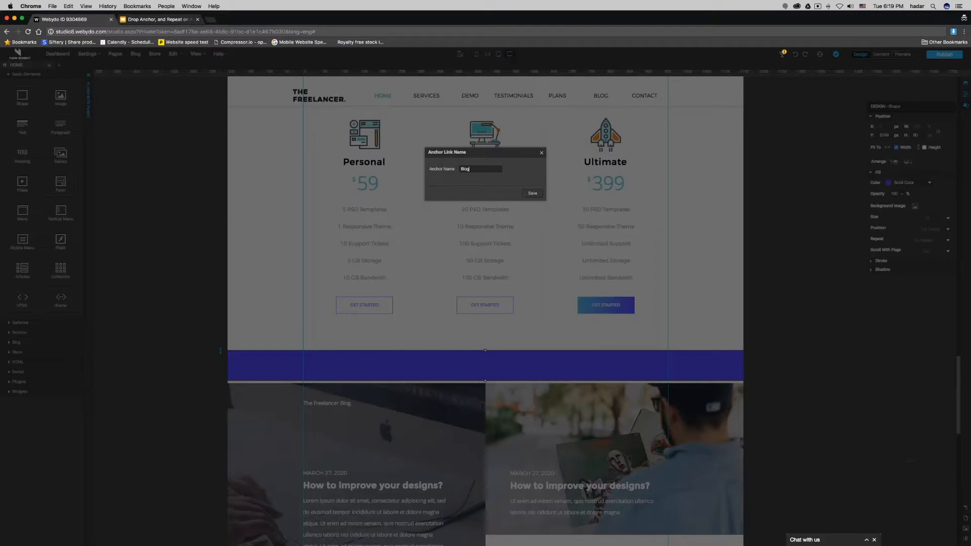
click(533, 193)
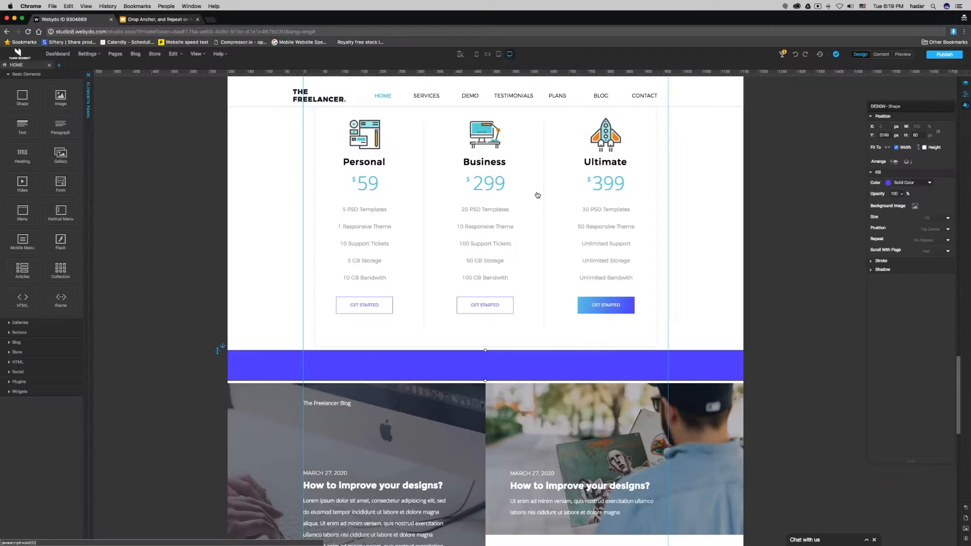
scroll(486, 323, down, 6)
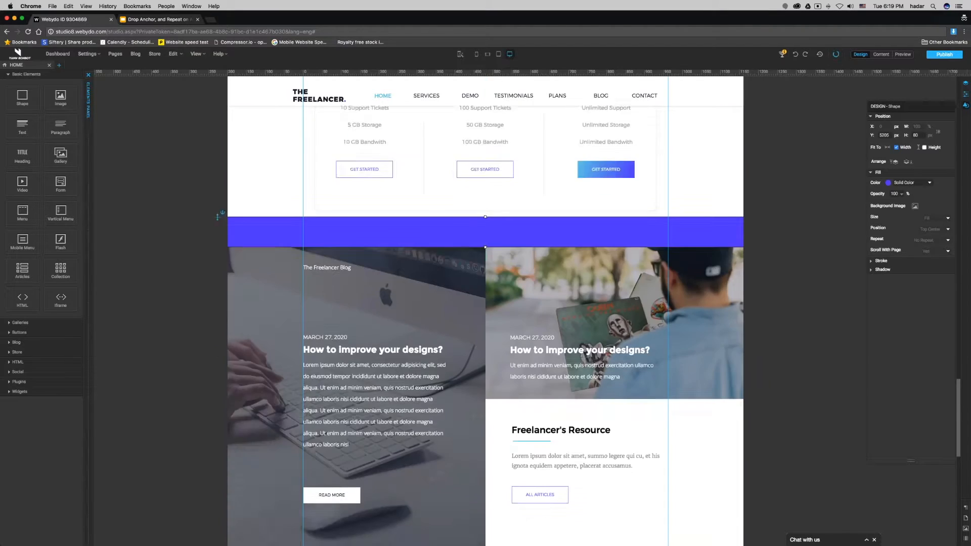
- Add a shape at the lower edge of the blog section, bring it to the front and fit it to the page width
drag(22, 96, 346, 367)
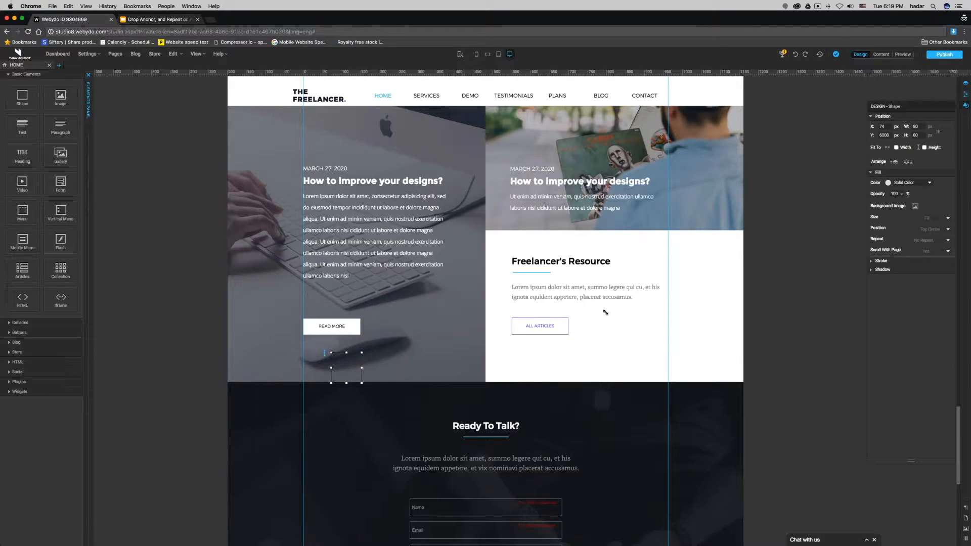
click(896, 161)
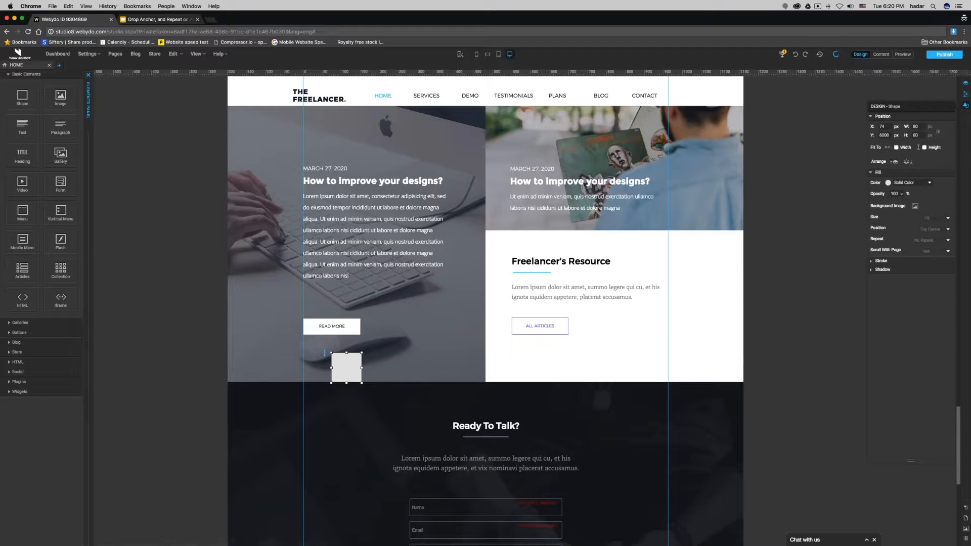
click(896, 147)
- Fill the shape above "Ready To Talk?" with the same purple as the other anchor shapes and nudge it up to Y 6005 px
click(887, 183)
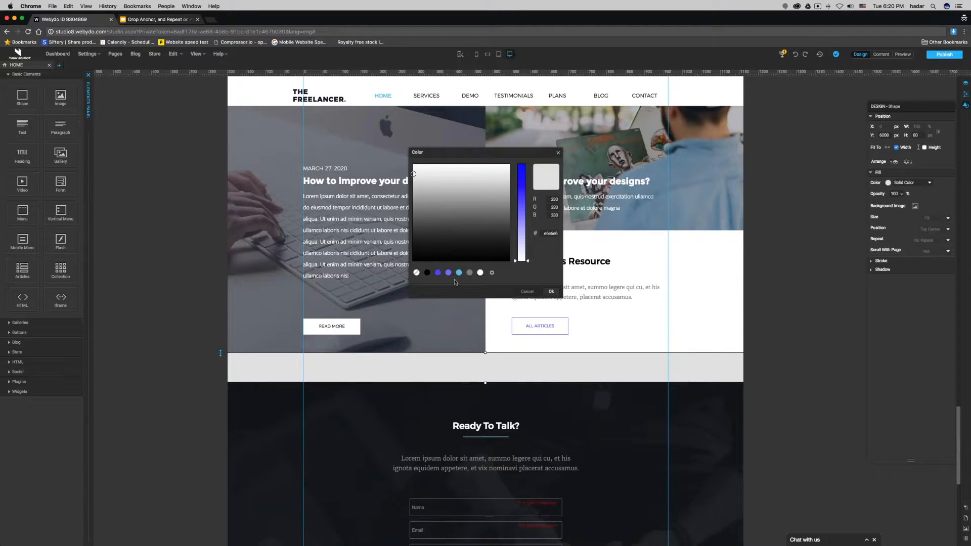
click(437, 273)
click(552, 291)
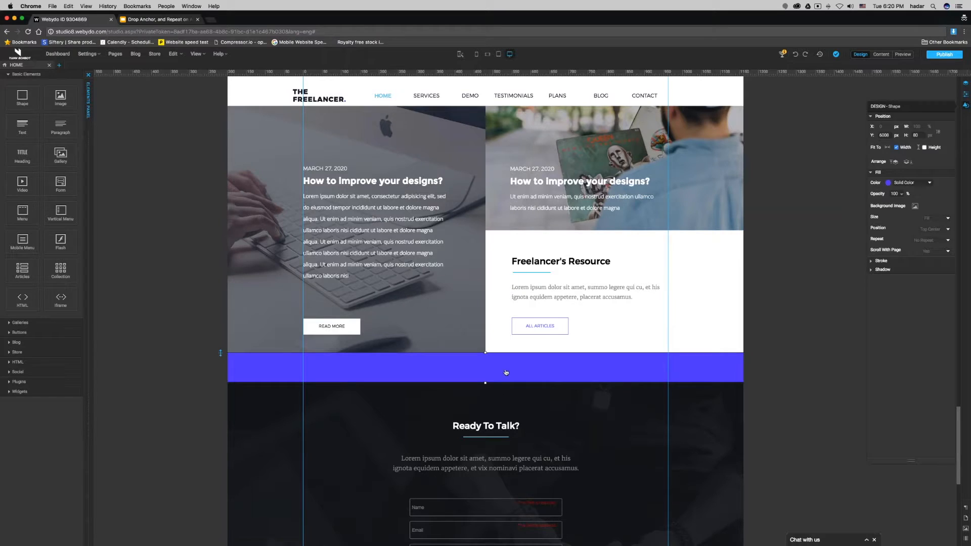
key(Up)
key(Up)
key(Up)
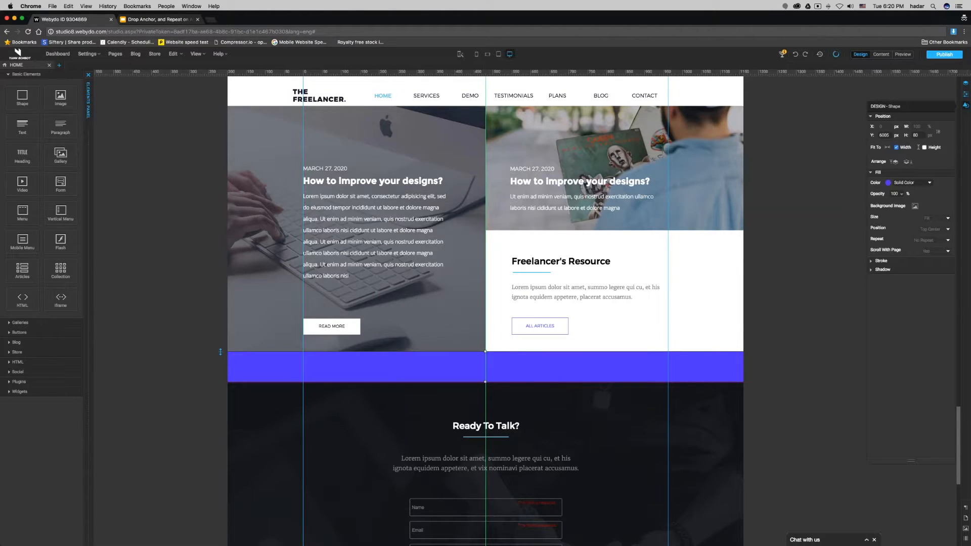
- Set the shape above "Ready To Talk?" as an anchor link named "Contact"
right_click(505, 368)
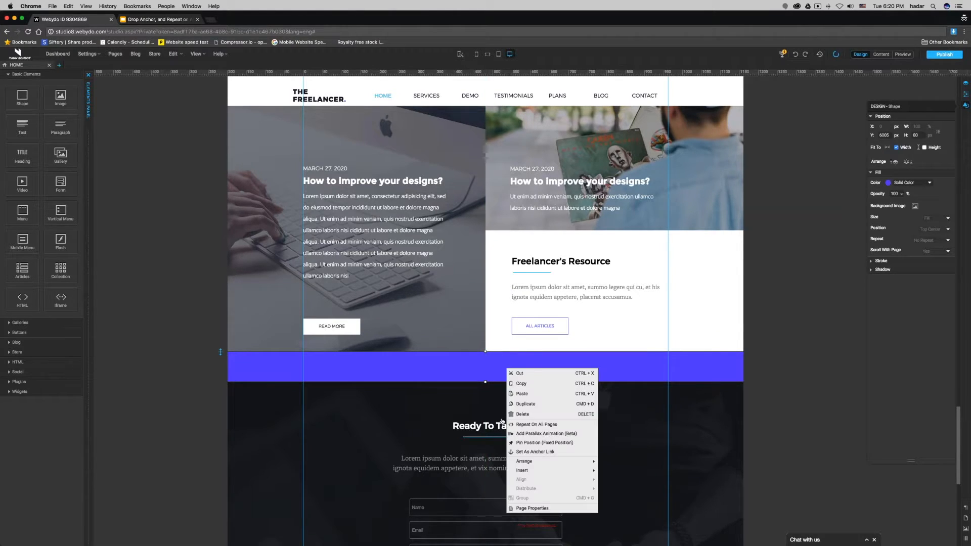
click(528, 456)
drag(484, 169, 435, 168)
text(Contact)
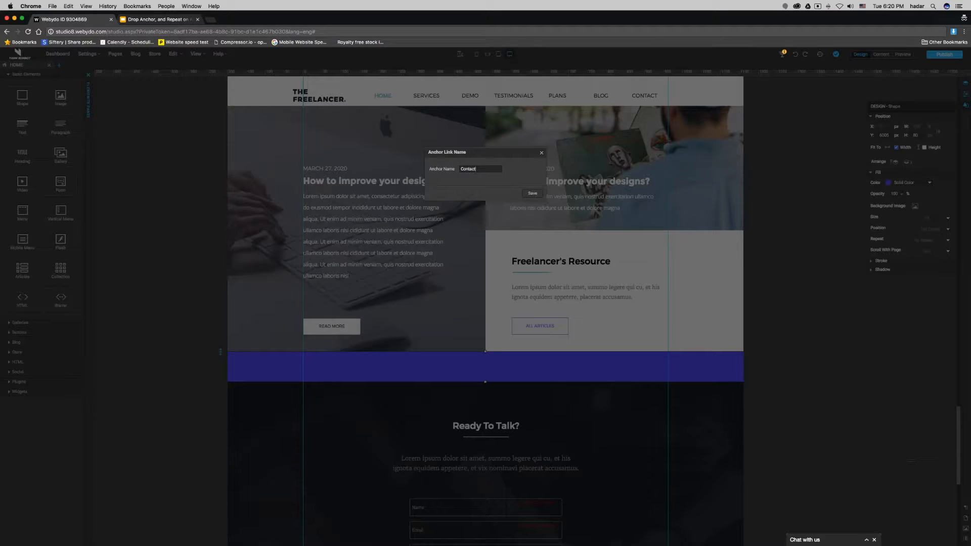
key(Return)
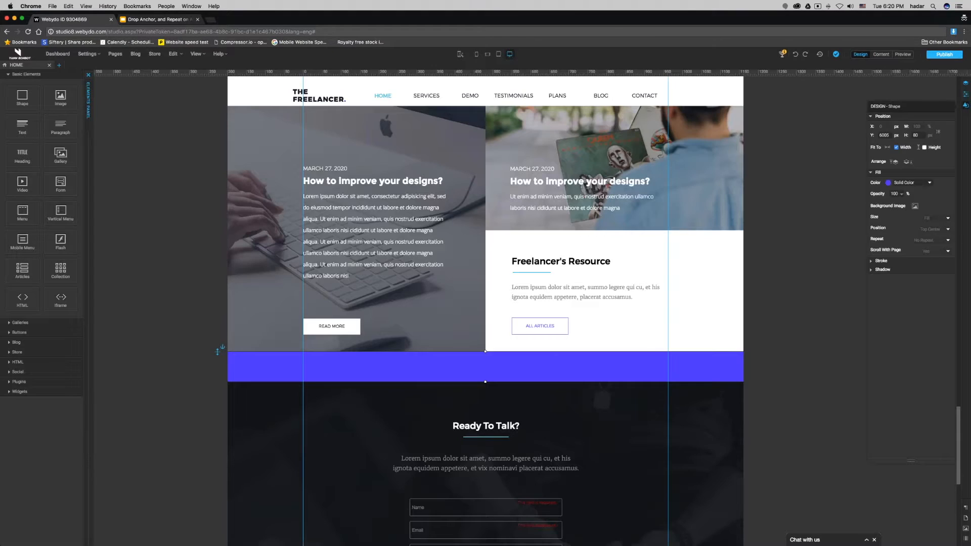
click(857, 297)
- Set the SERVICES item of the top menu as an anchor link to the Services anchor
scroll(843, 312, up, 10)
scroll(843, 312, up, 6)
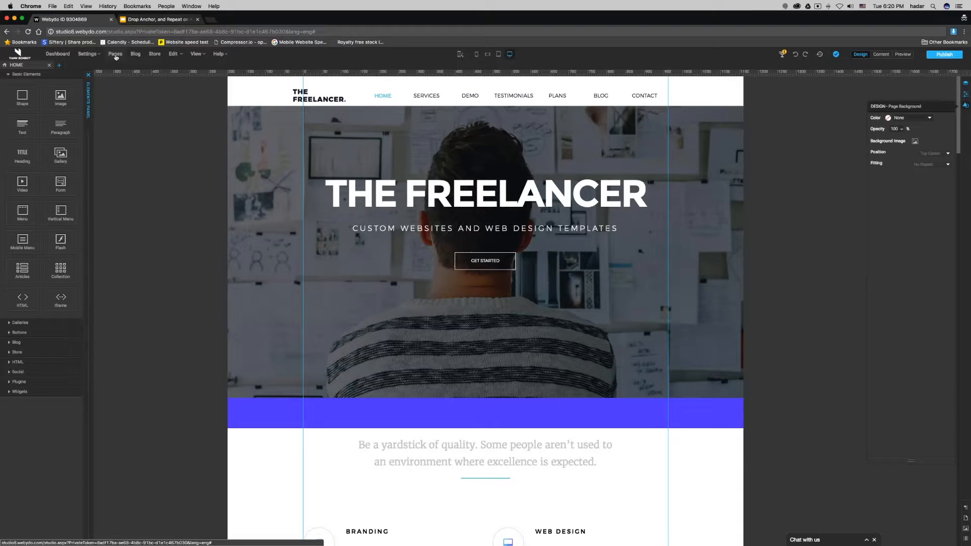
click(115, 54)
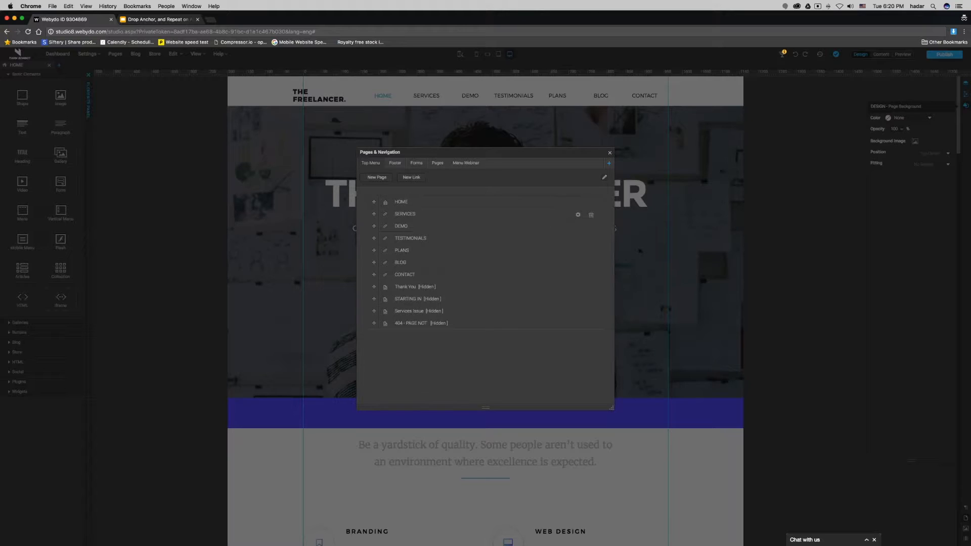
click(578, 215)
click(419, 206)
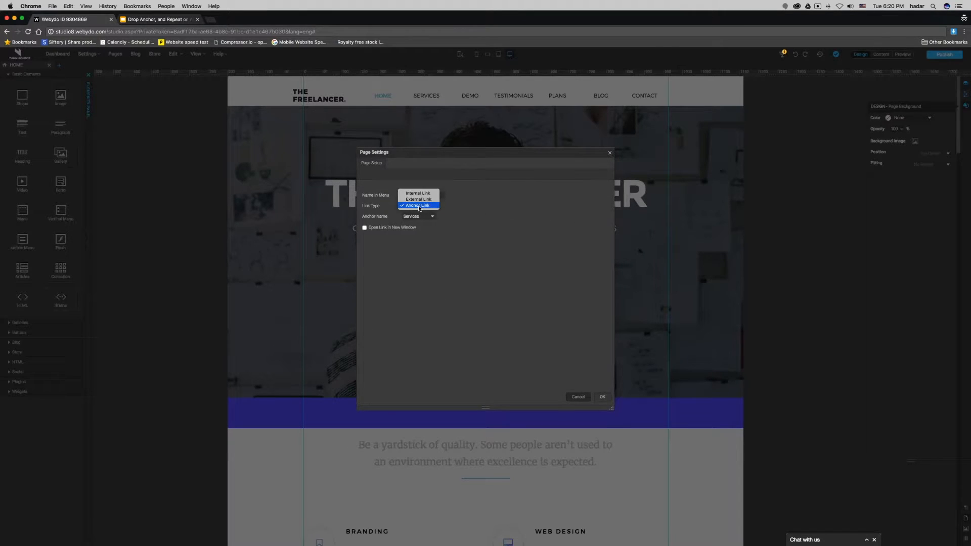
click(419, 206)
click(420, 217)
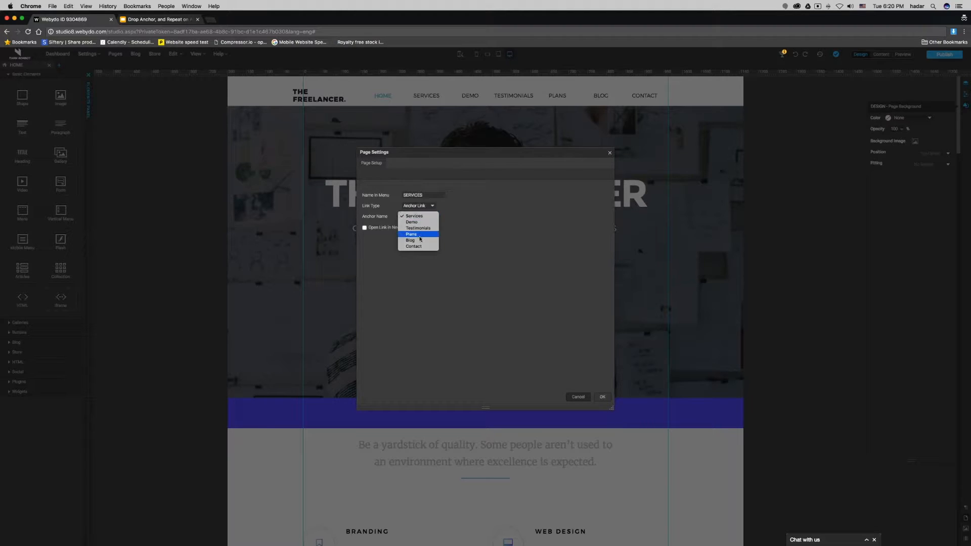
click(430, 217)
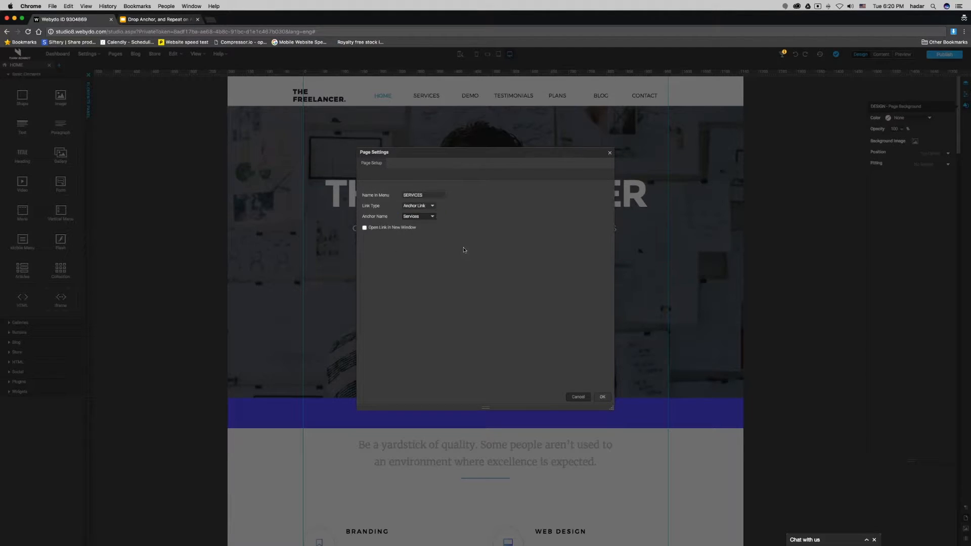
click(602, 397)
- Link the DEMO menu item to the Demo anchor
click(578, 226)
click(421, 217)
click(414, 226)
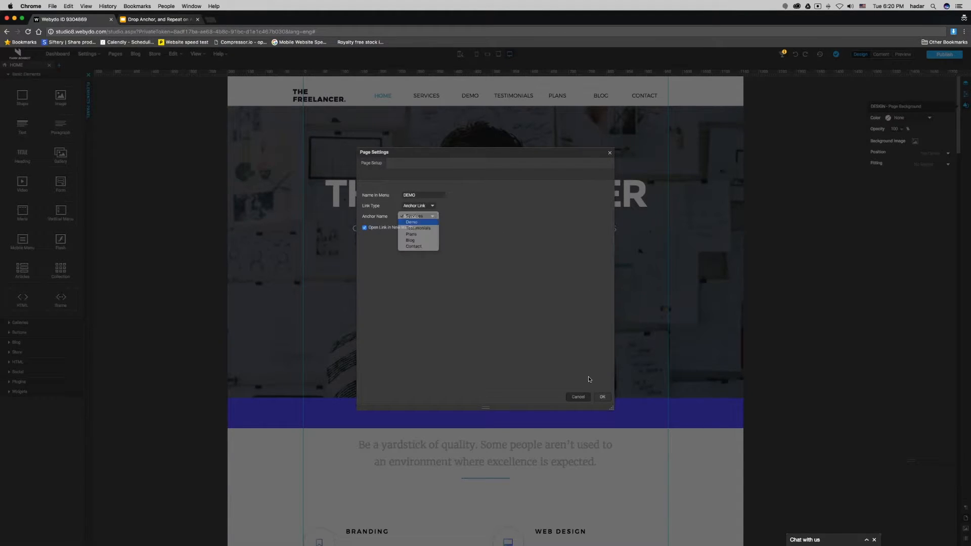
click(602, 397)
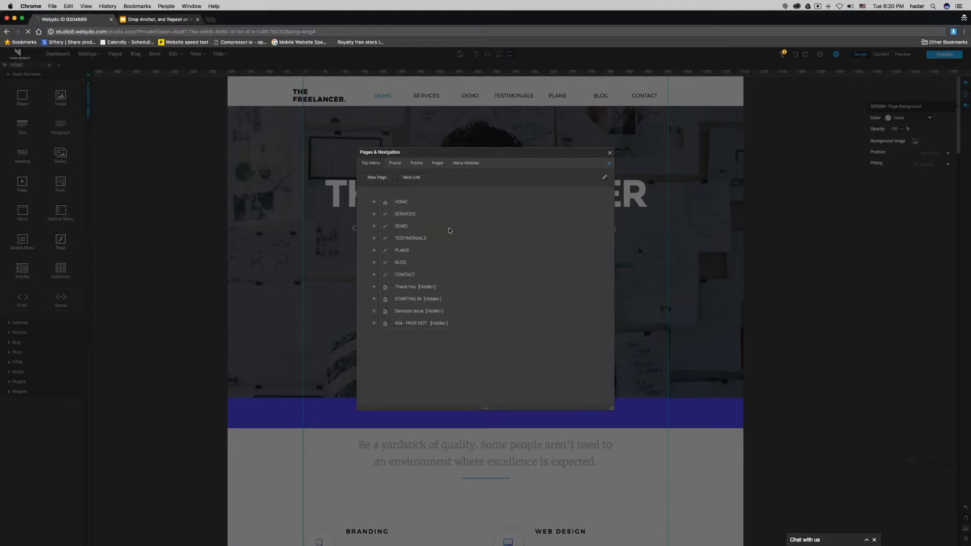
- Link the TESTIMONIALS menu item to the Testimonials anchor and the PLANS item to the Plans anchor
click(578, 239)
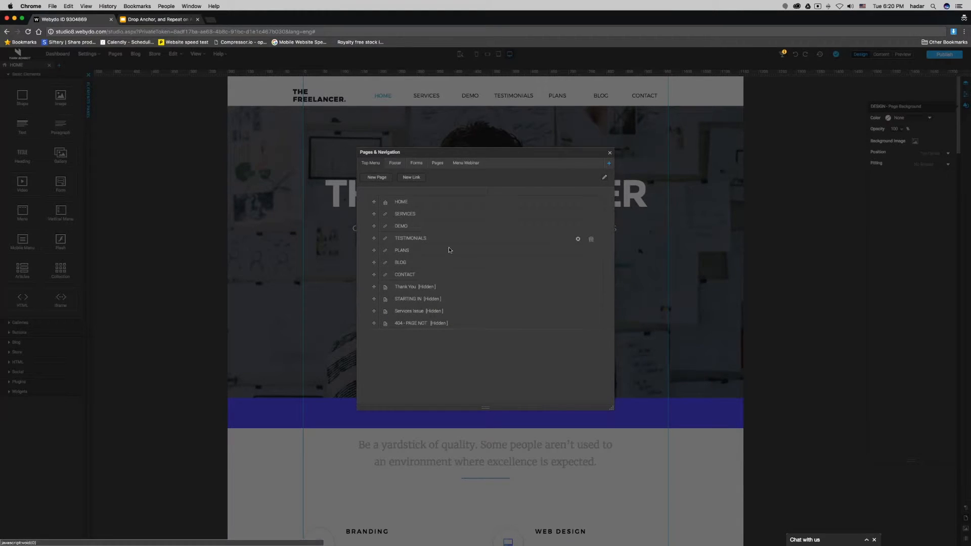
click(423, 219)
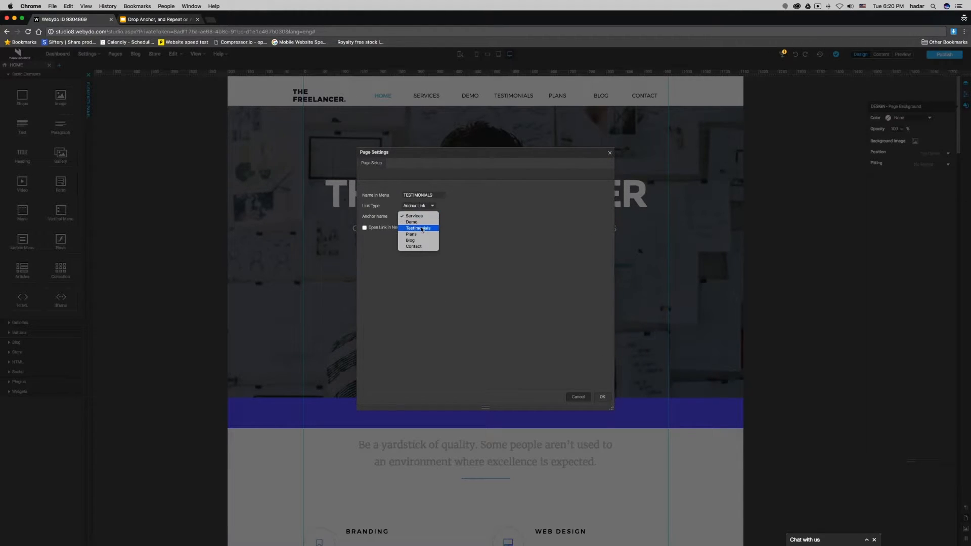
click(416, 232)
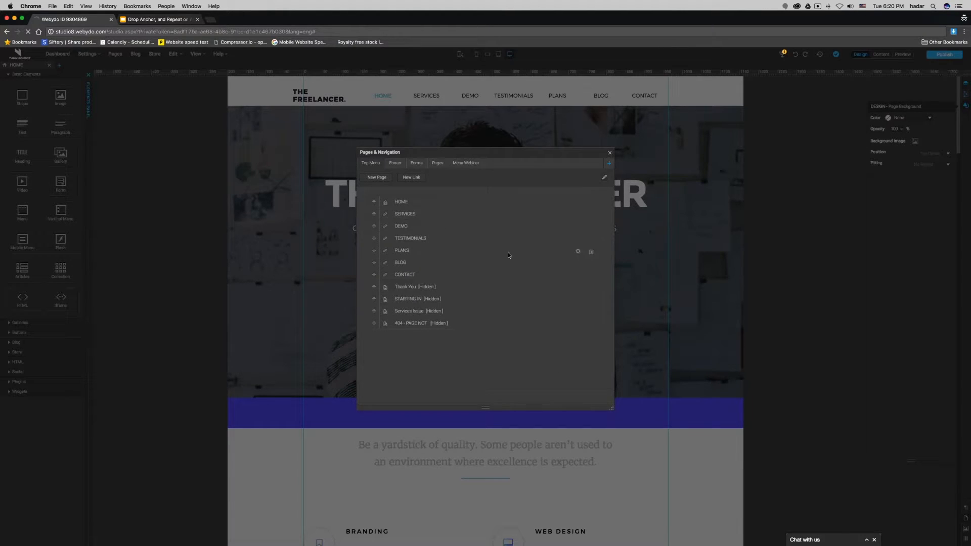
click(577, 251)
click(429, 217)
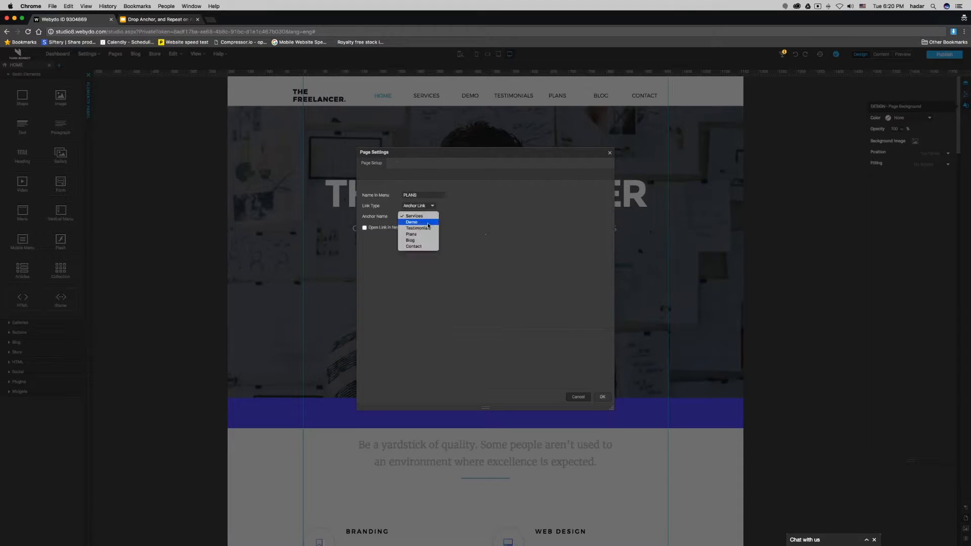
click(424, 238)
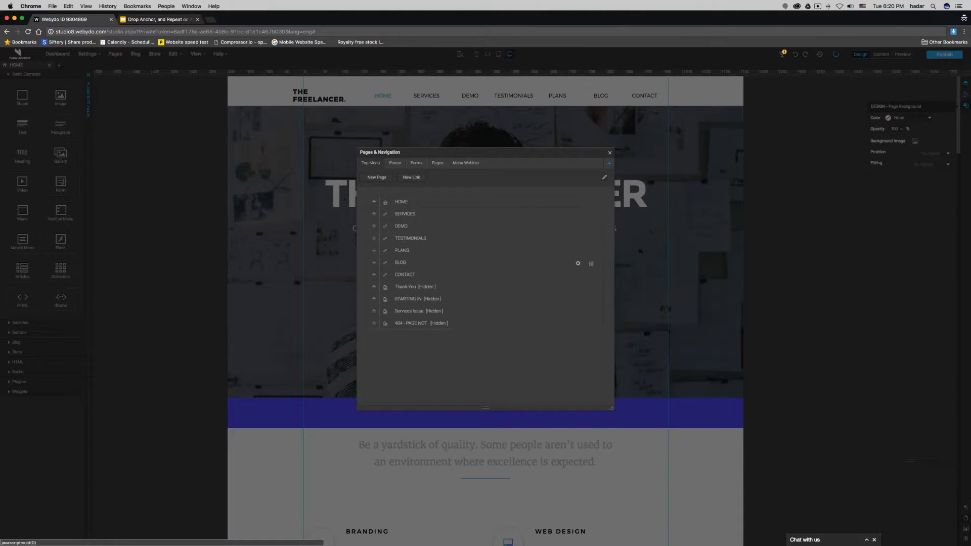
- Link the BLOG menu item to the Blog anchor and the CONTACT item to the Contact anchor, then close the page list
click(578, 264)
click(421, 217)
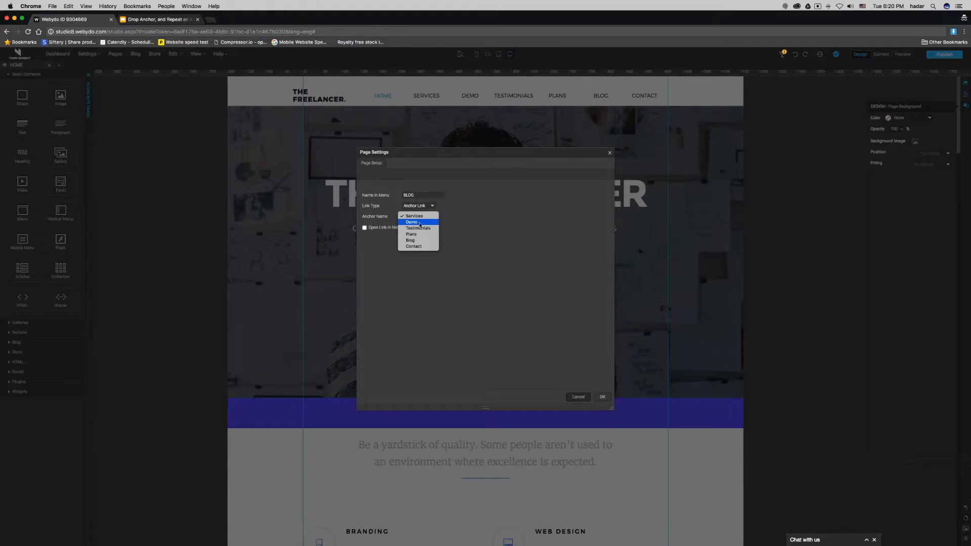
click(418, 241)
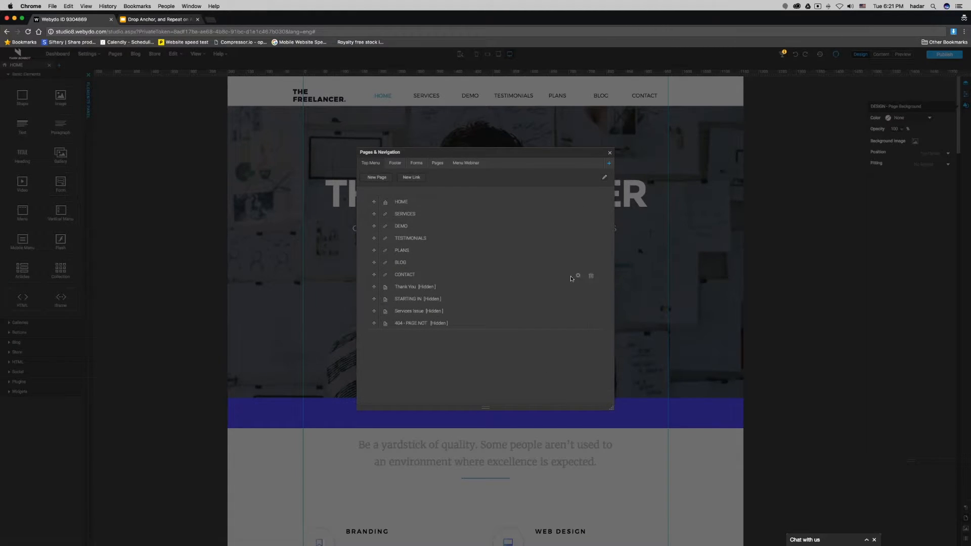
click(578, 277)
click(422, 216)
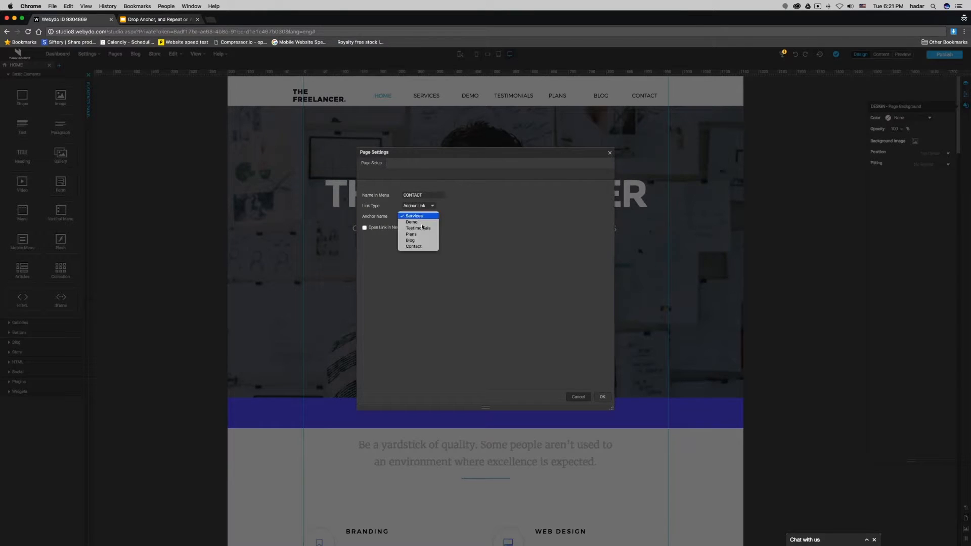
click(417, 247)
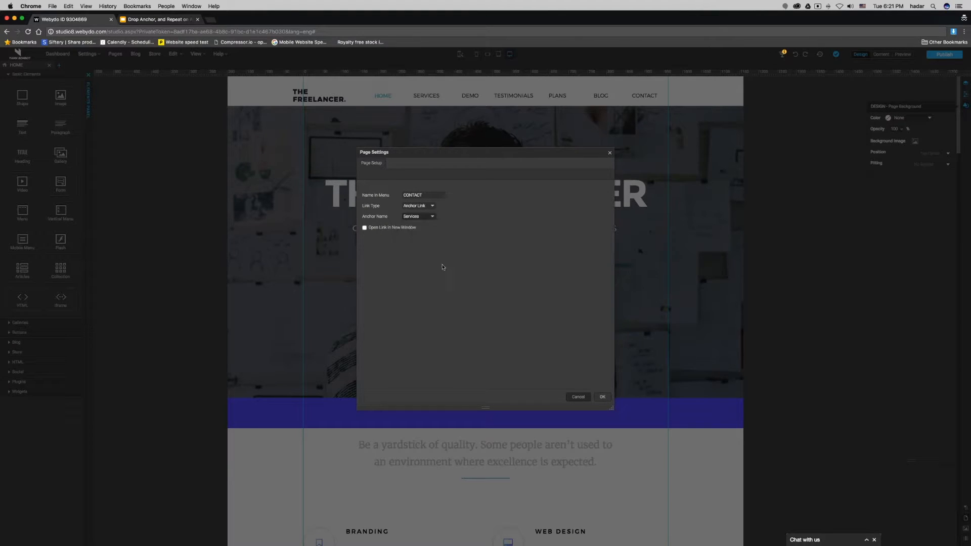
click(602, 397)
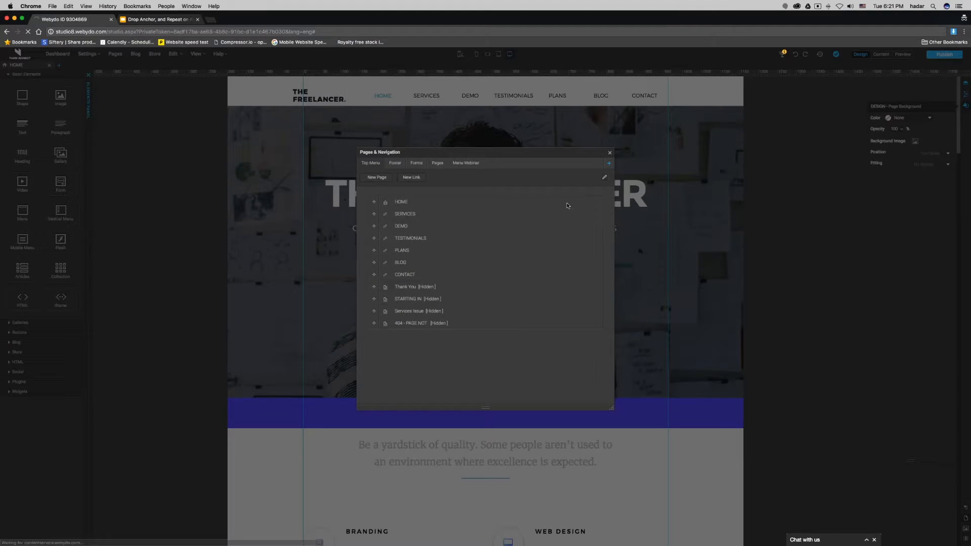
click(608, 153)
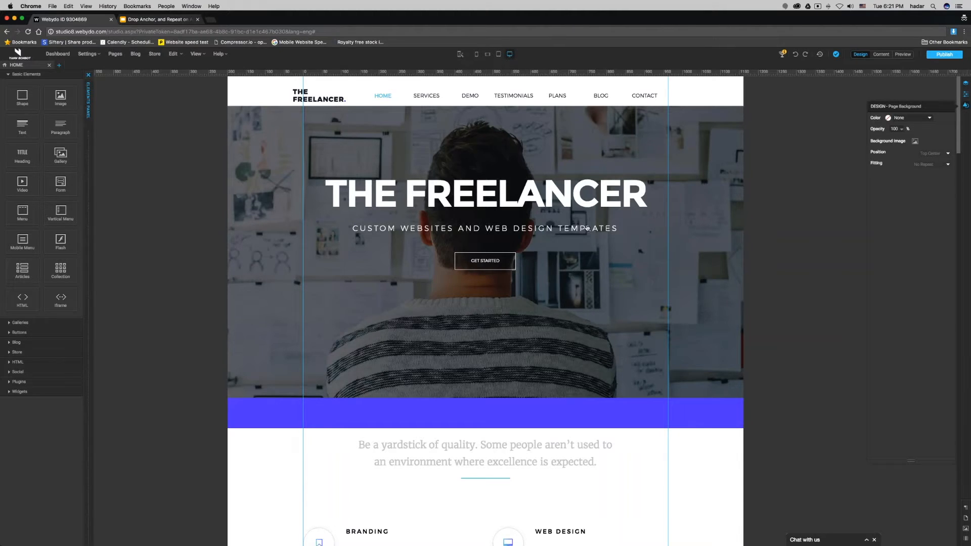
- Bring the Demo anchor shape to the front and move it down over the upper edge of the demo section
scroll(588, 228, down, 10)
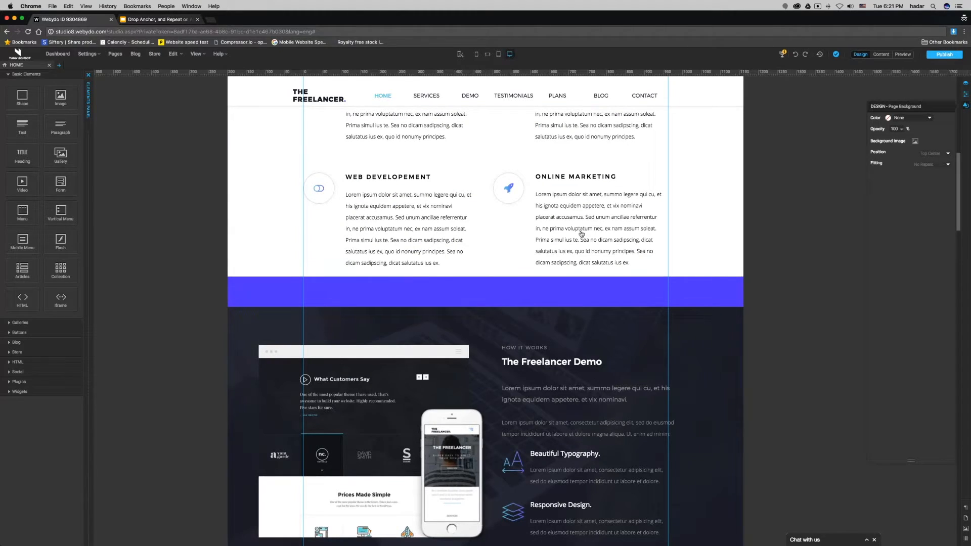
drag(464, 295, 465, 317)
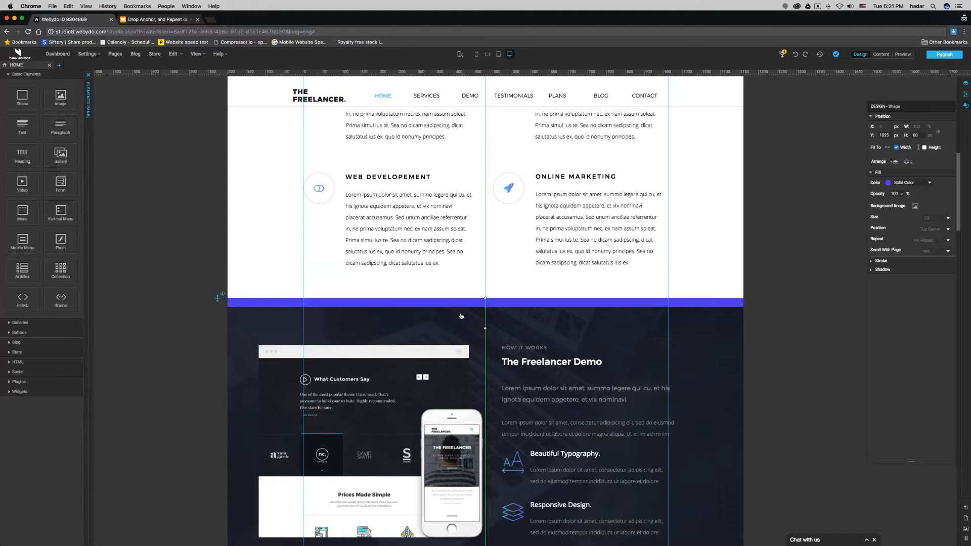
click(894, 161)
drag(548, 316, 547, 320)
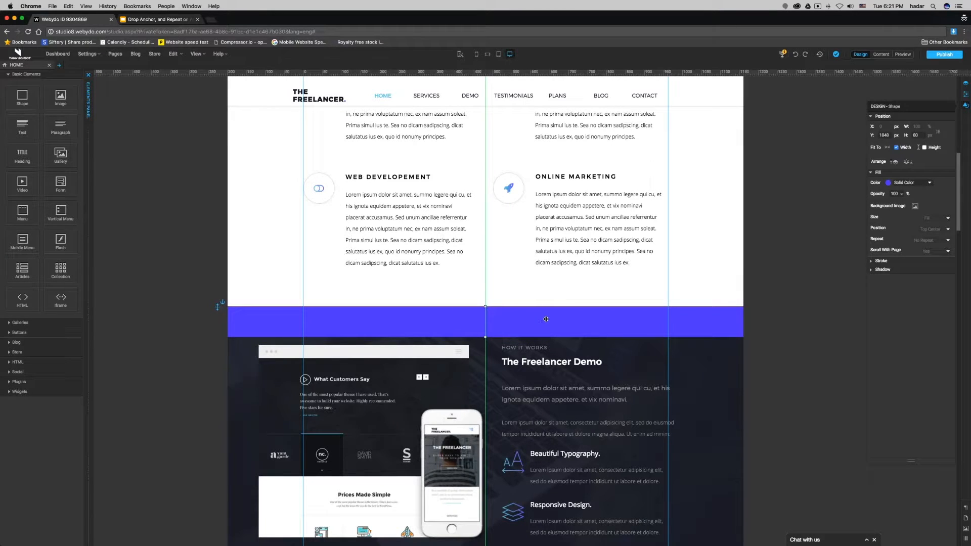
mouse_move(546, 319)
mouse_down()
mouse_move(547, 329)
mouse_move(541, 324)
mouse_up()
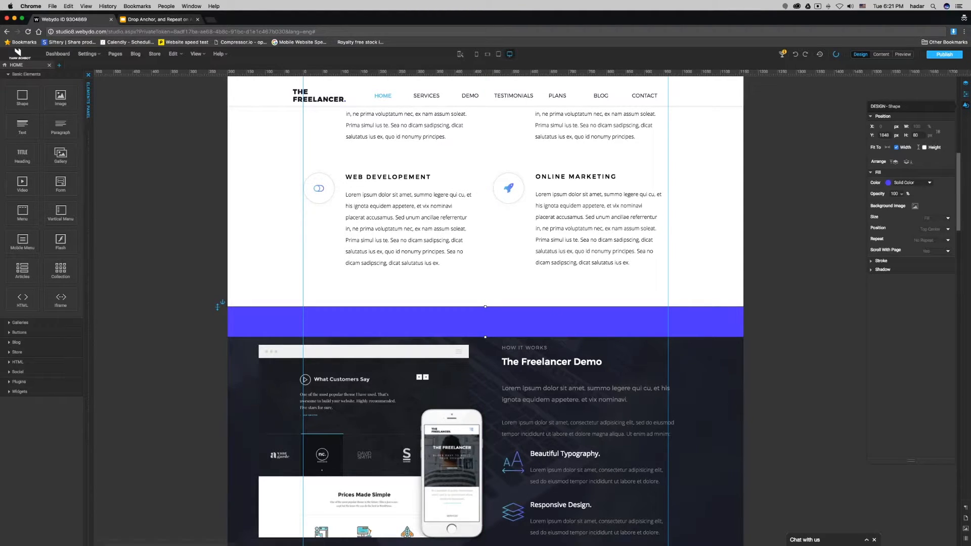
- Preview the page and test the SERVICES and DEMO menu links against the top of the demo section
click(903, 54)
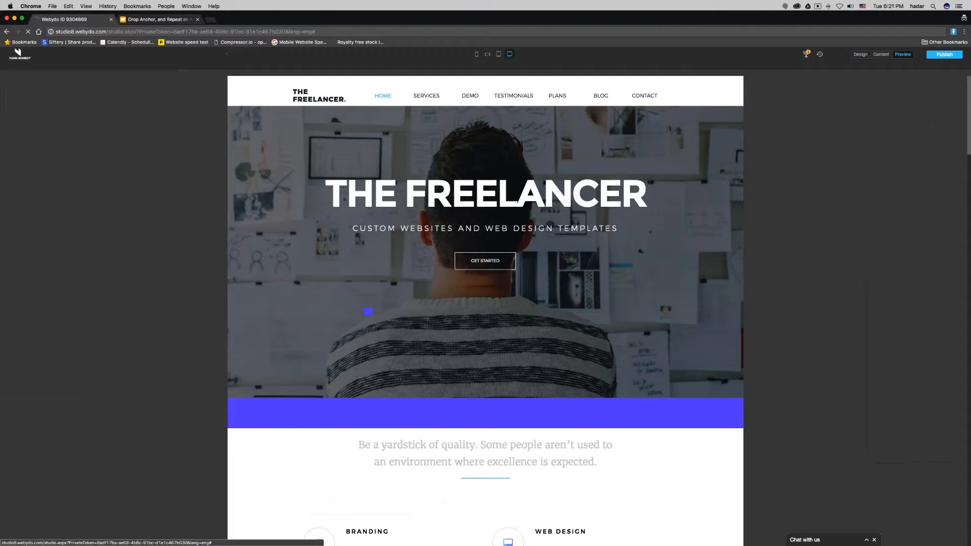
click(421, 95)
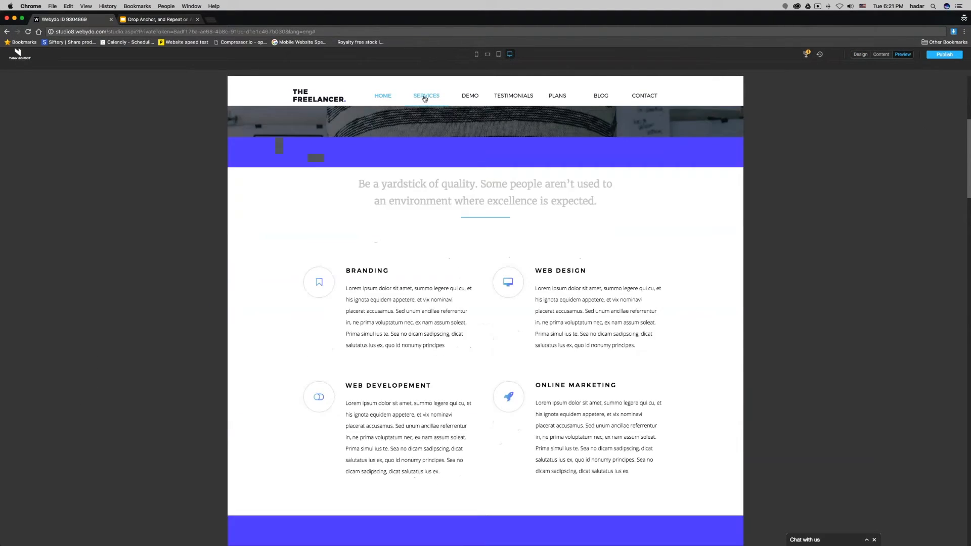
click(469, 97)
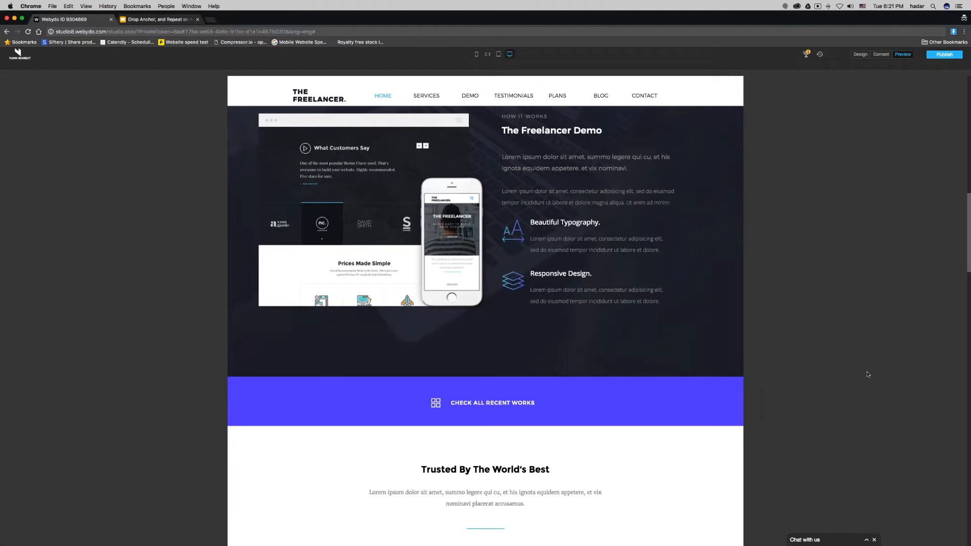
scroll(867, 375, up, 3)
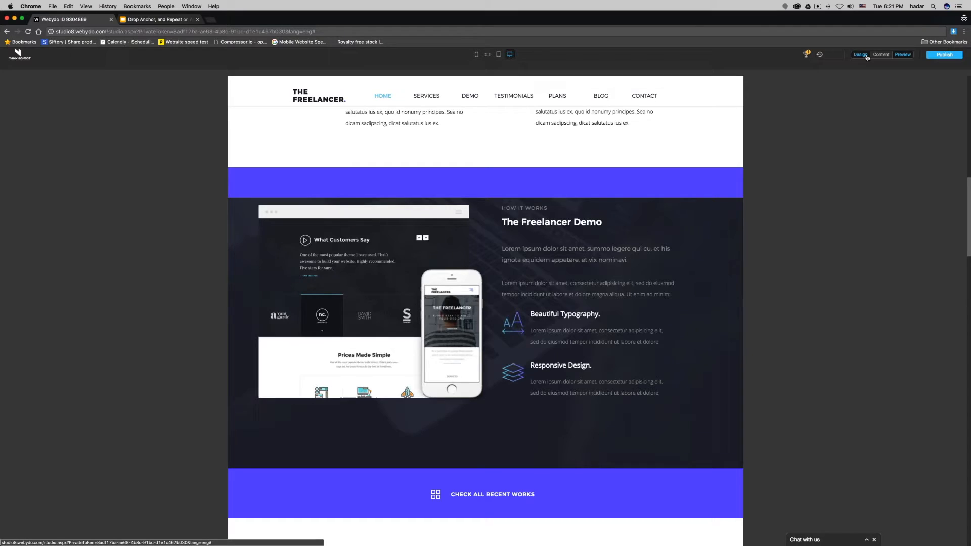
- Return to design mode and move the Demo anchor shape up to Y 1768 px, directly above the demo section
click(860, 54)
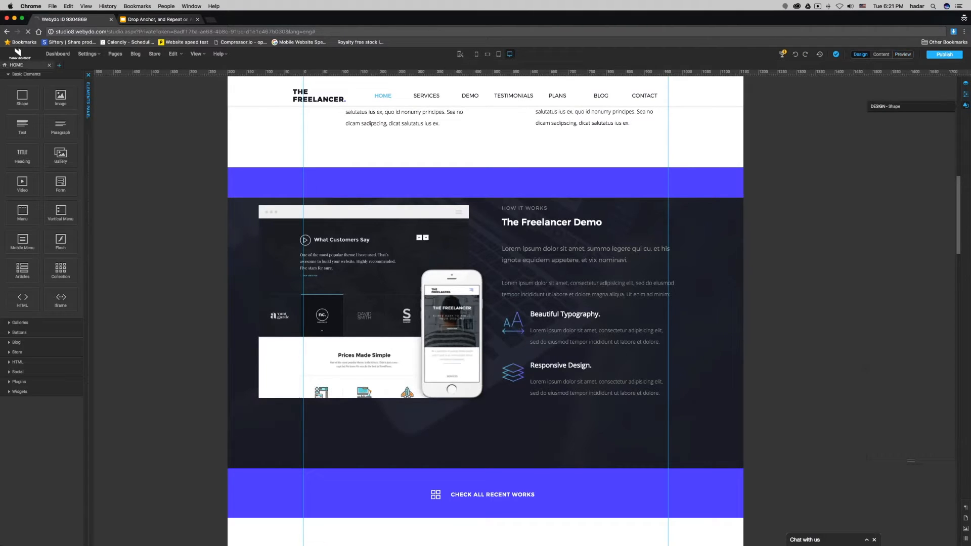
click(638, 165)
mouse_move(638, 165)
mouse_down()
mouse_move(642, 141)
mouse_move(646, 154)
mouse_up()
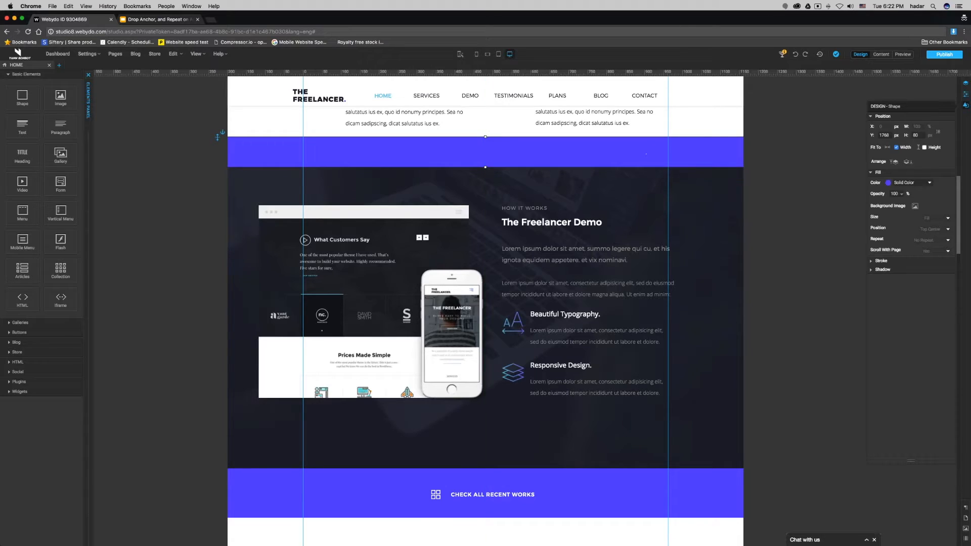
click(800, 119)
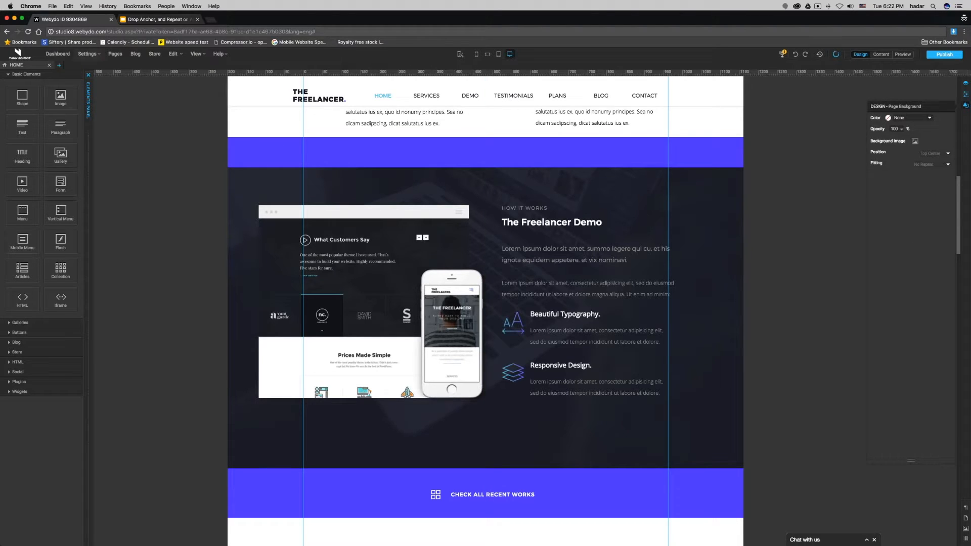
- Review the Anchor Link Mistake slide and compare the heights of the pinned header and Demo anchor shapes in Webydo
click(155, 19)
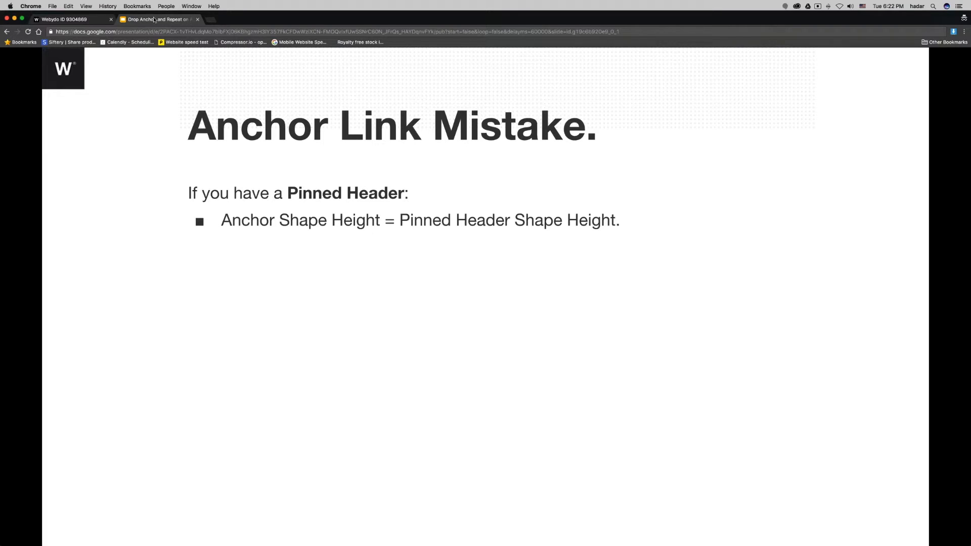
click(63, 19)
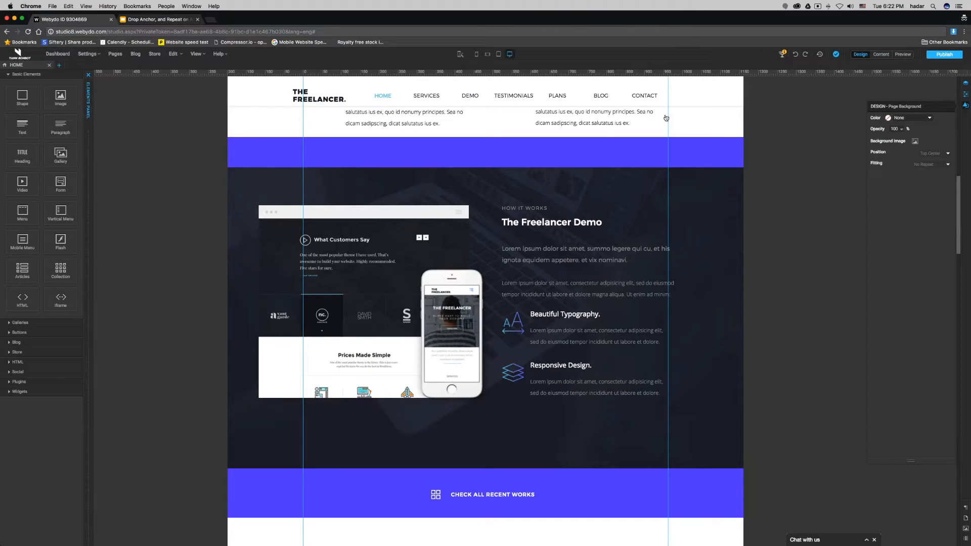
drag(898, 105, 781, 85)
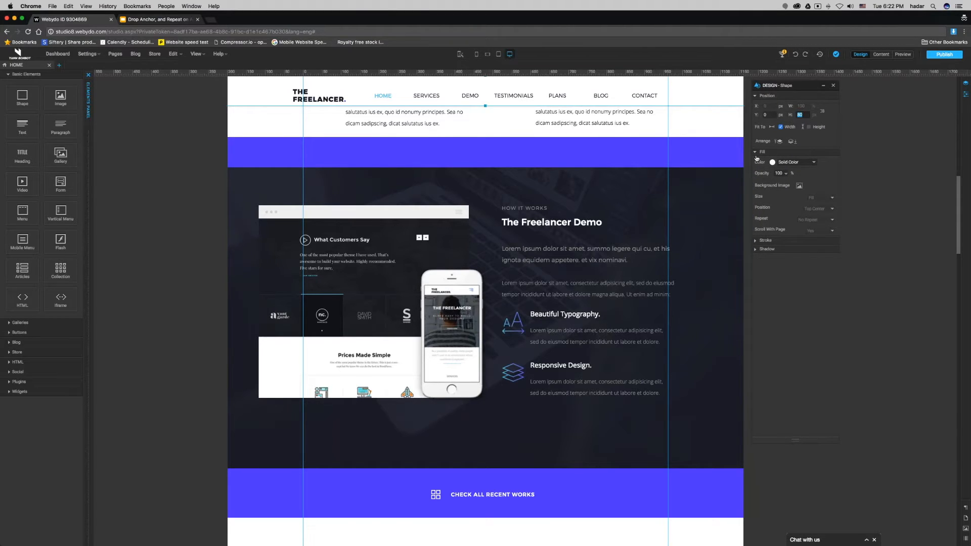
click(717, 156)
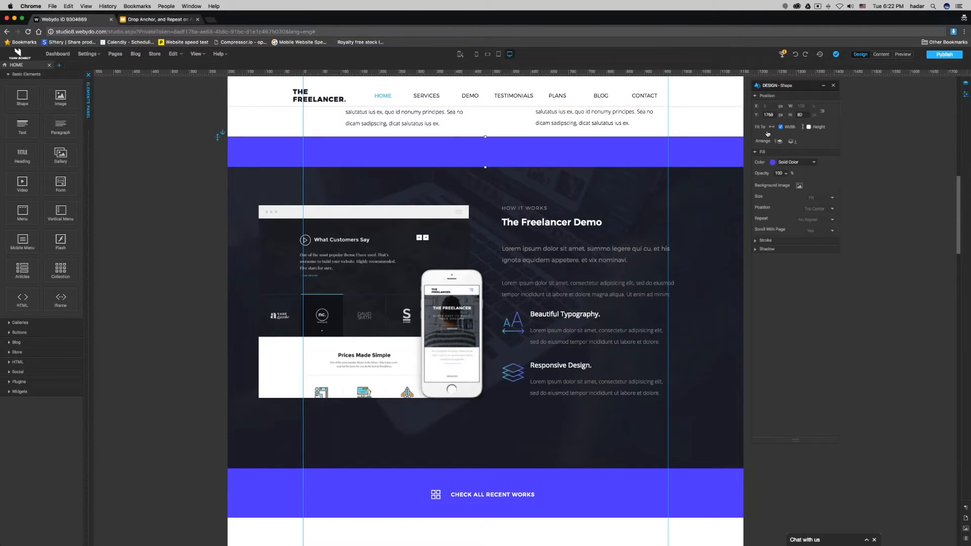
click(891, 153)
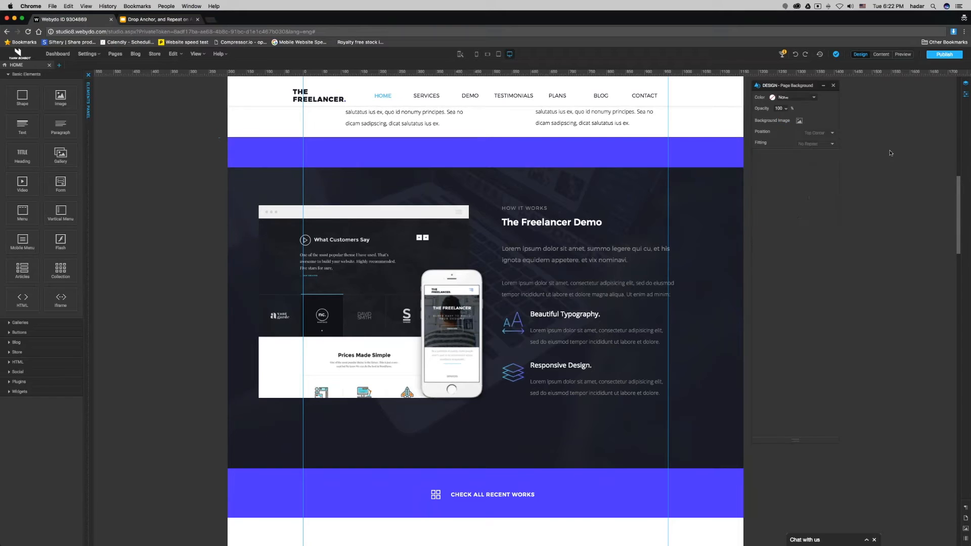
click(662, 149)
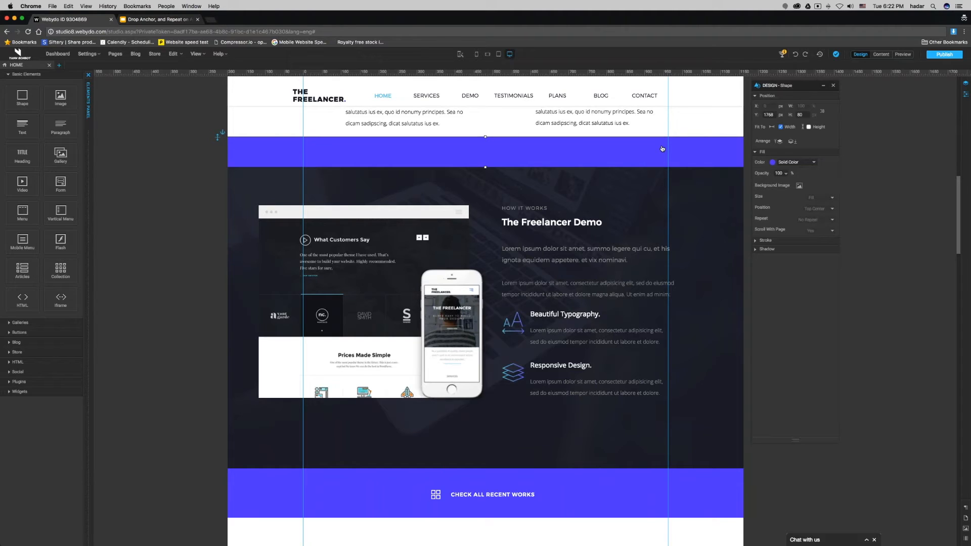
drag(960, 194, 959, 206)
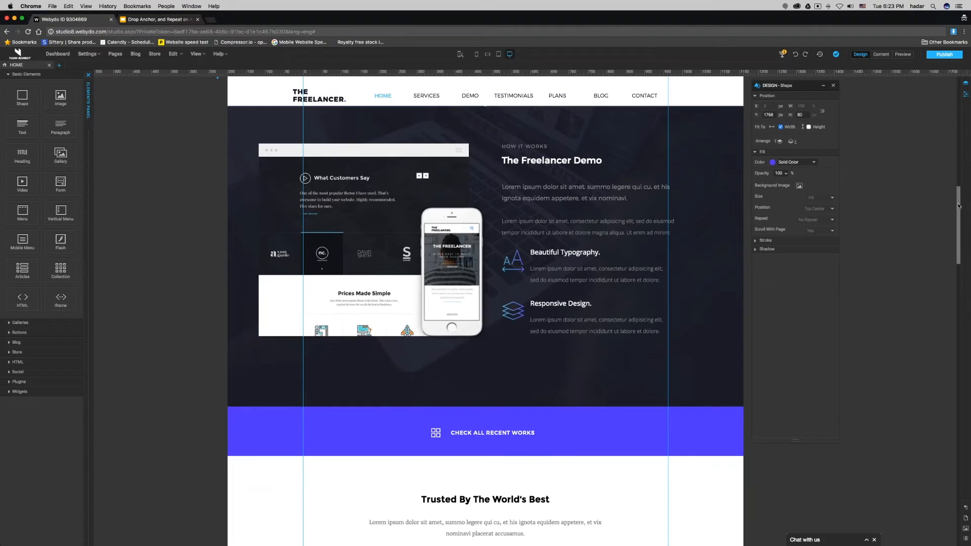
- Check the slide's explanation and fix for the anchor mistake, return to Webydo and publish the website
click(175, 20)
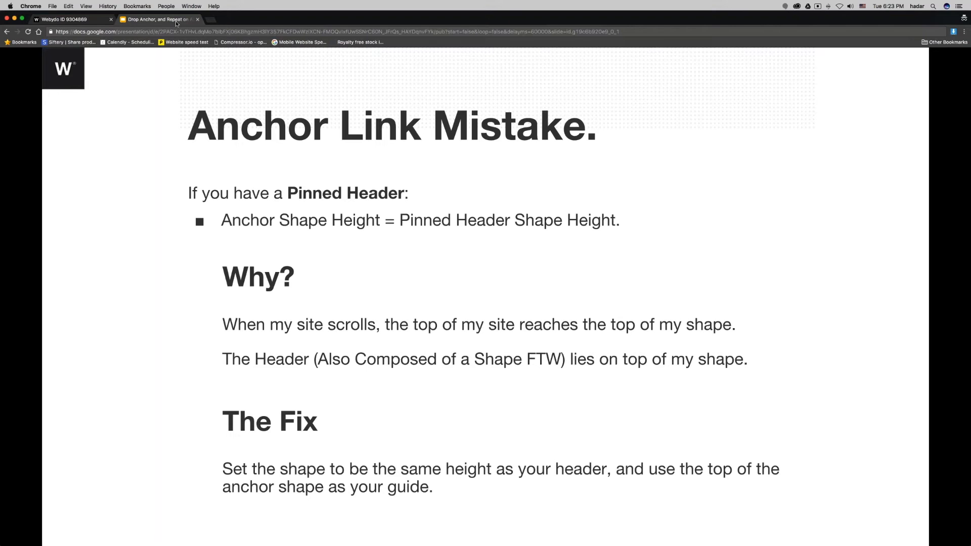
click(58, 18)
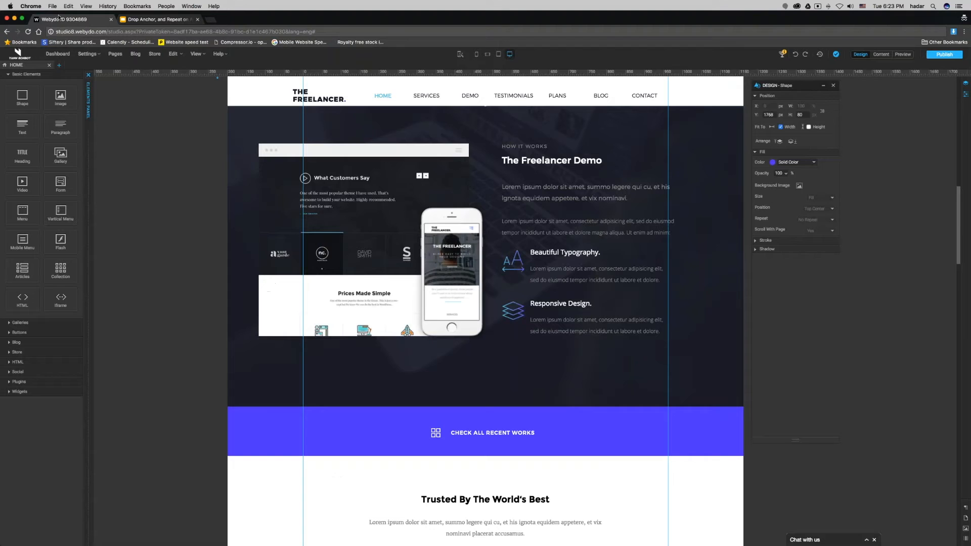
scroll(416, 196, up, 13)
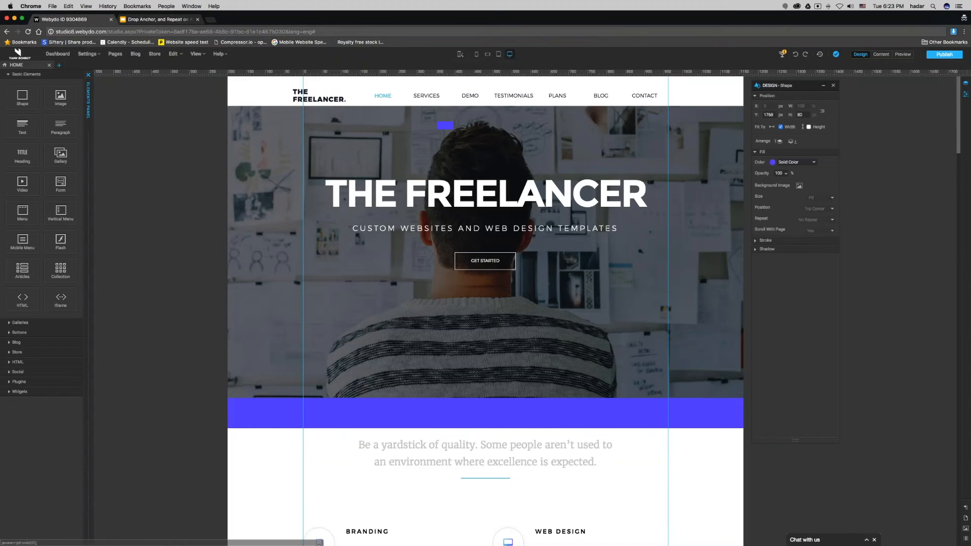
click(938, 56)
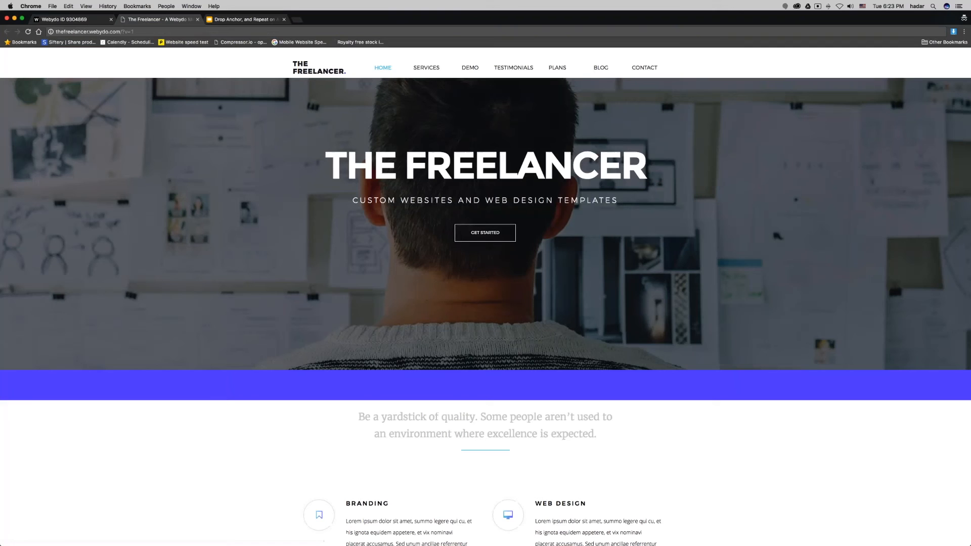
- Test the SERVICES, DEMO, TESTIMONIALS, PLANS, BLOG and CONTACT menu links on the published site
click(427, 71)
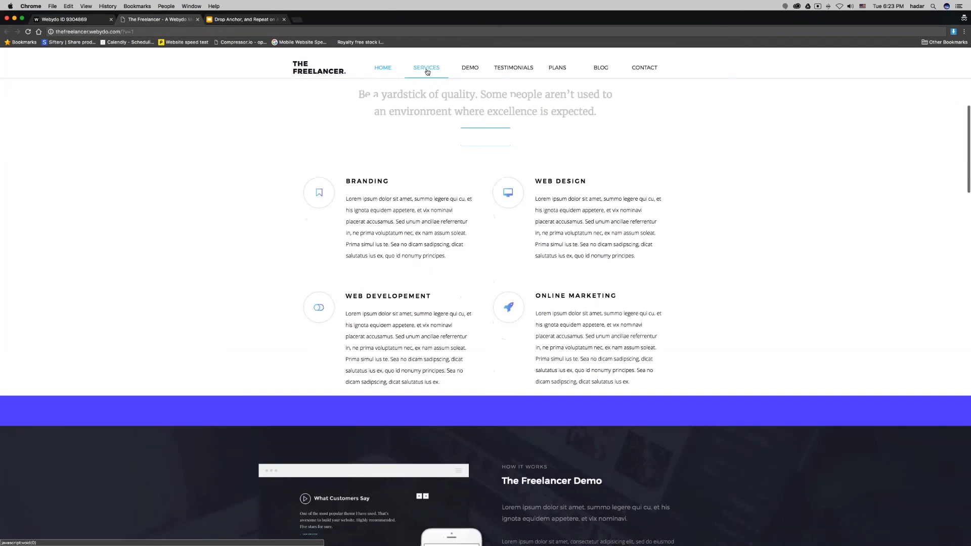
click(467, 74)
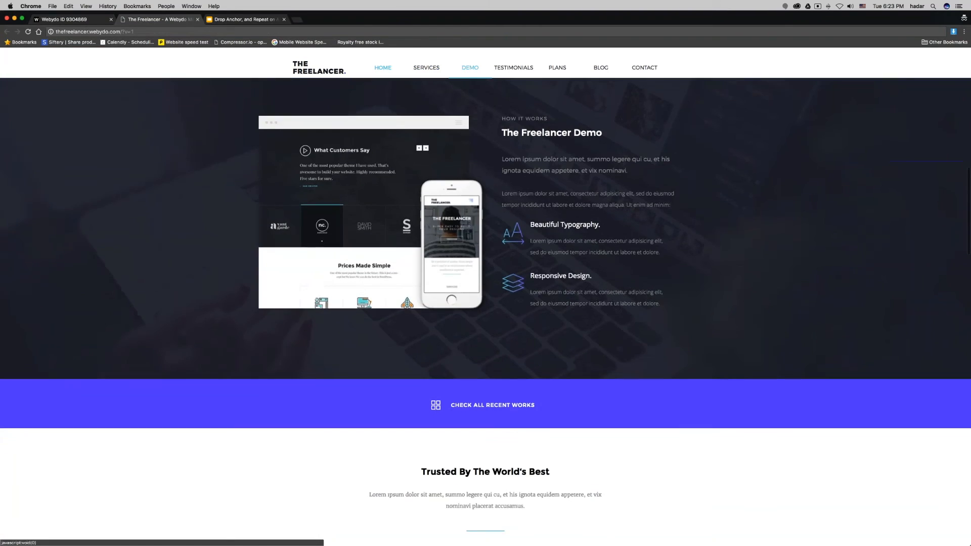
click(504, 76)
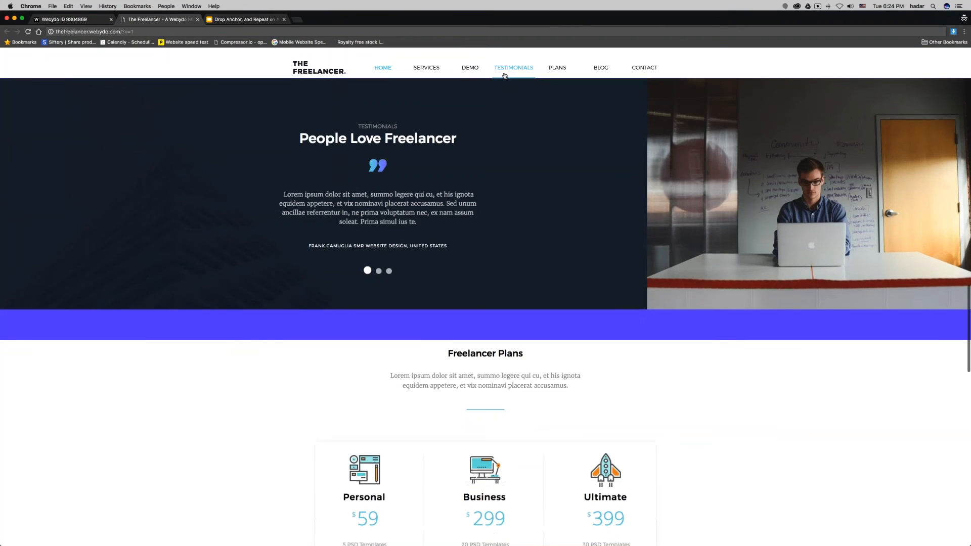
click(554, 74)
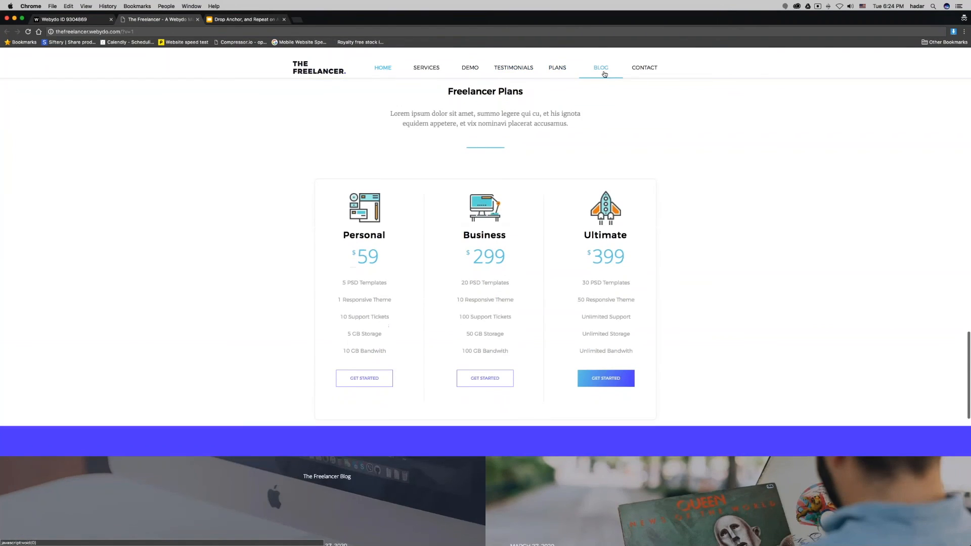
click(604, 74)
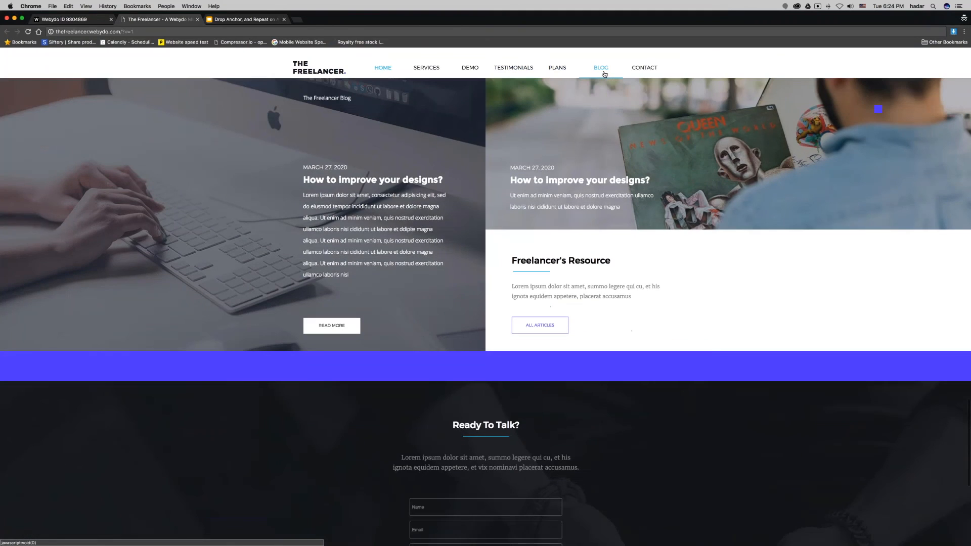
click(644, 73)
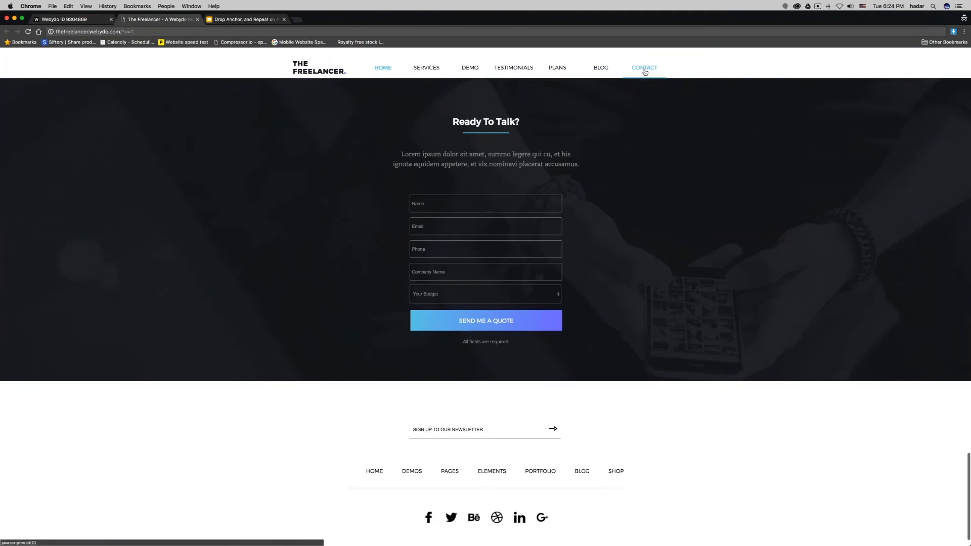
scroll(628, 165, up, 15)
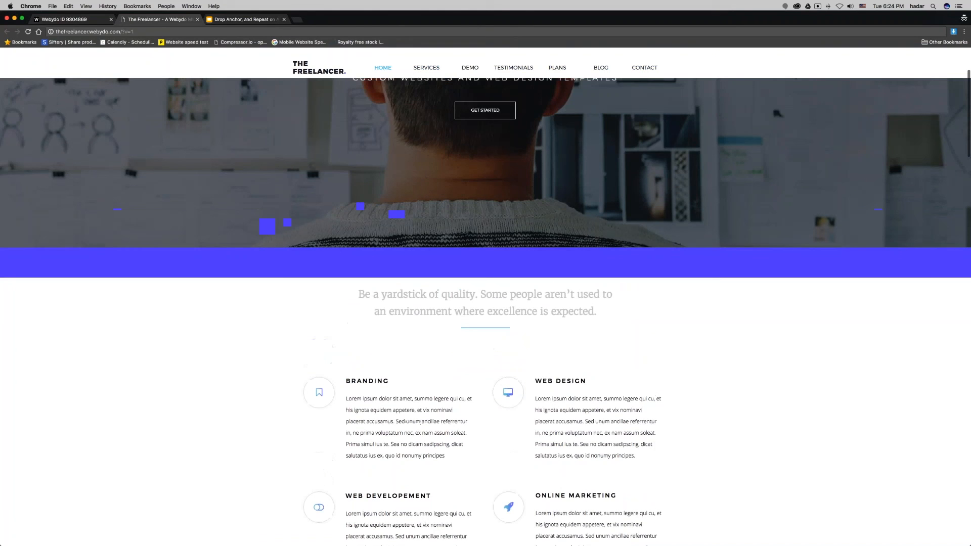
- Switch back to the Webydo editor and move the Plans anchor shape down over the Freelancer Plans heading, to Y 4284 px
click(68, 19)
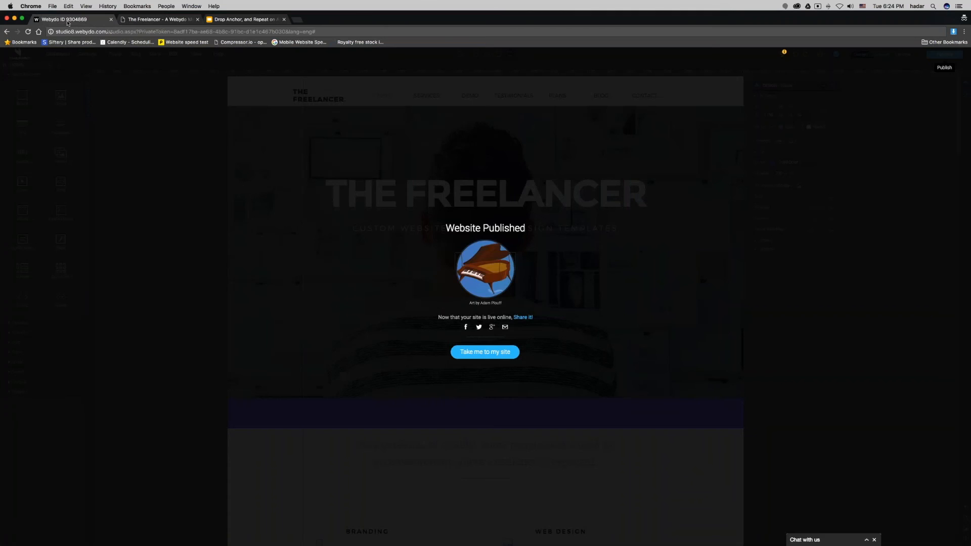
scroll(500, 235, down, 10)
scroll(501, 235, down, 10)
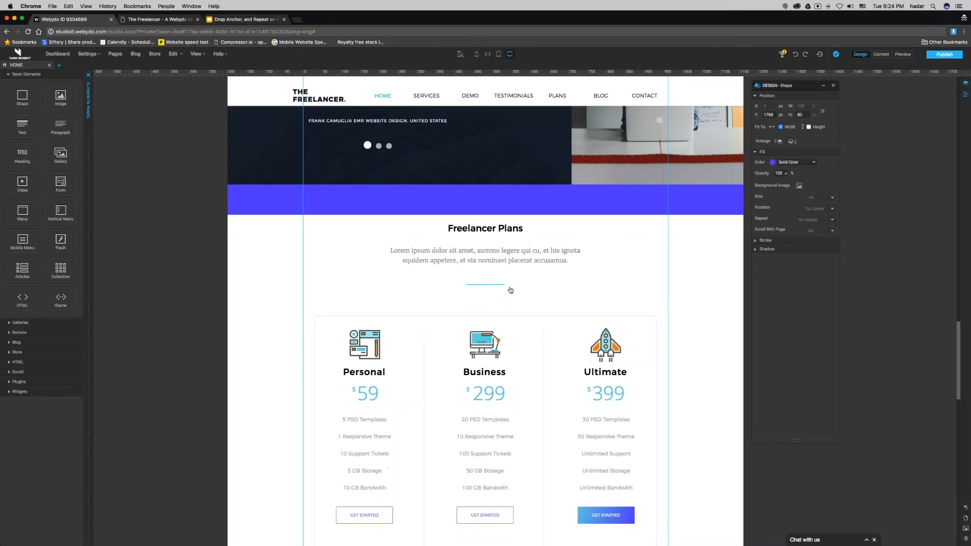
drag(550, 199, 565, 225)
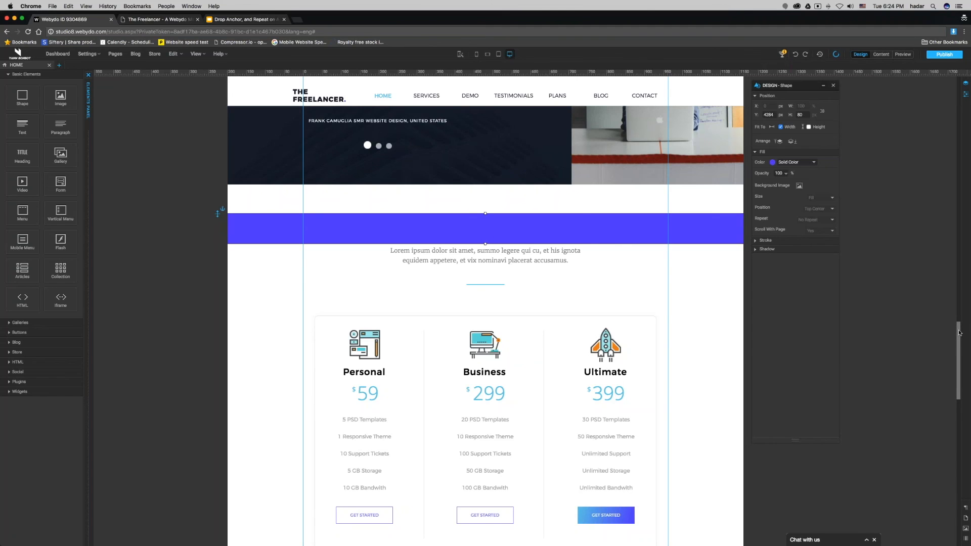
drag(960, 332, 956, 356)
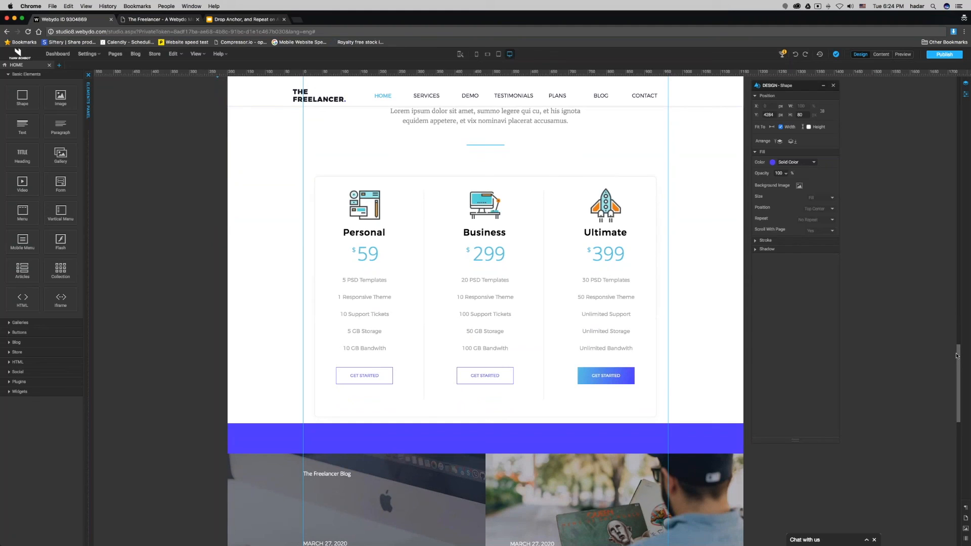
- Move the Plans anchor shape back up to Y 4207 px, flush with the lower edge of the testimonials section, and deselect it
drag(956, 355, 955, 322)
drag(616, 296, 623, 266)
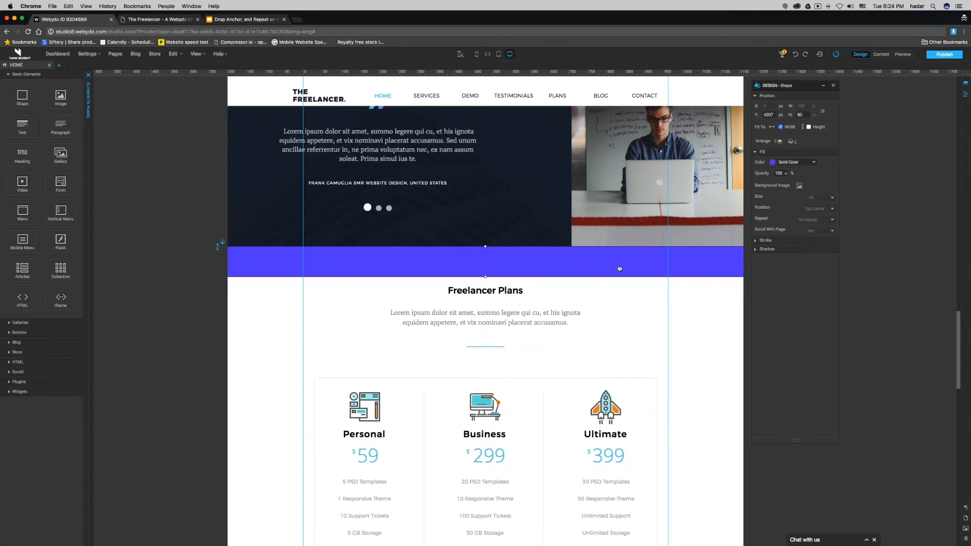
click(159, 274)
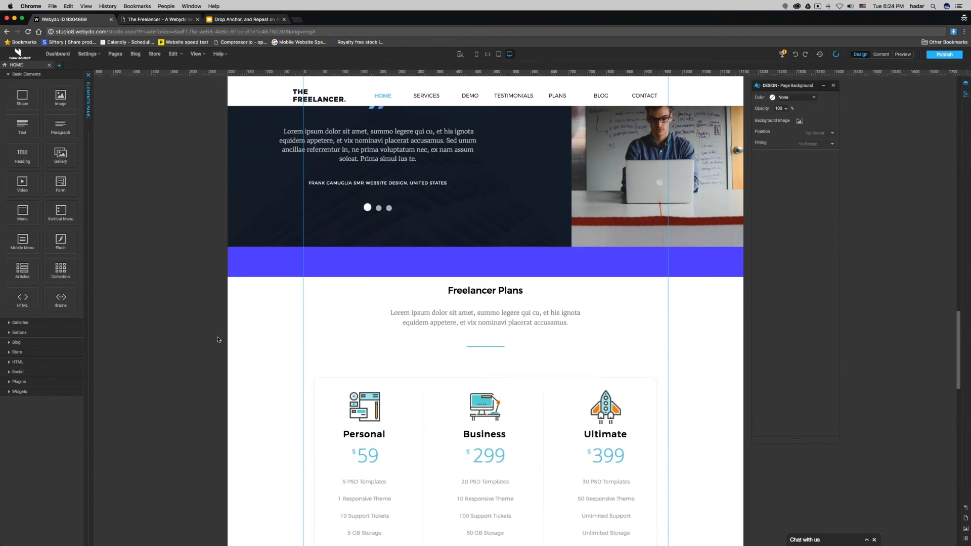
scroll(218, 338, down, 10)
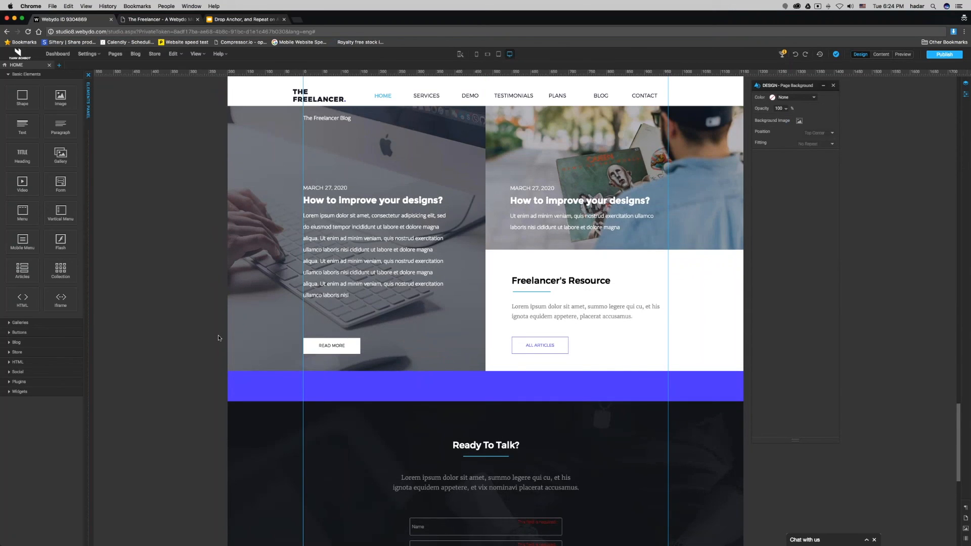